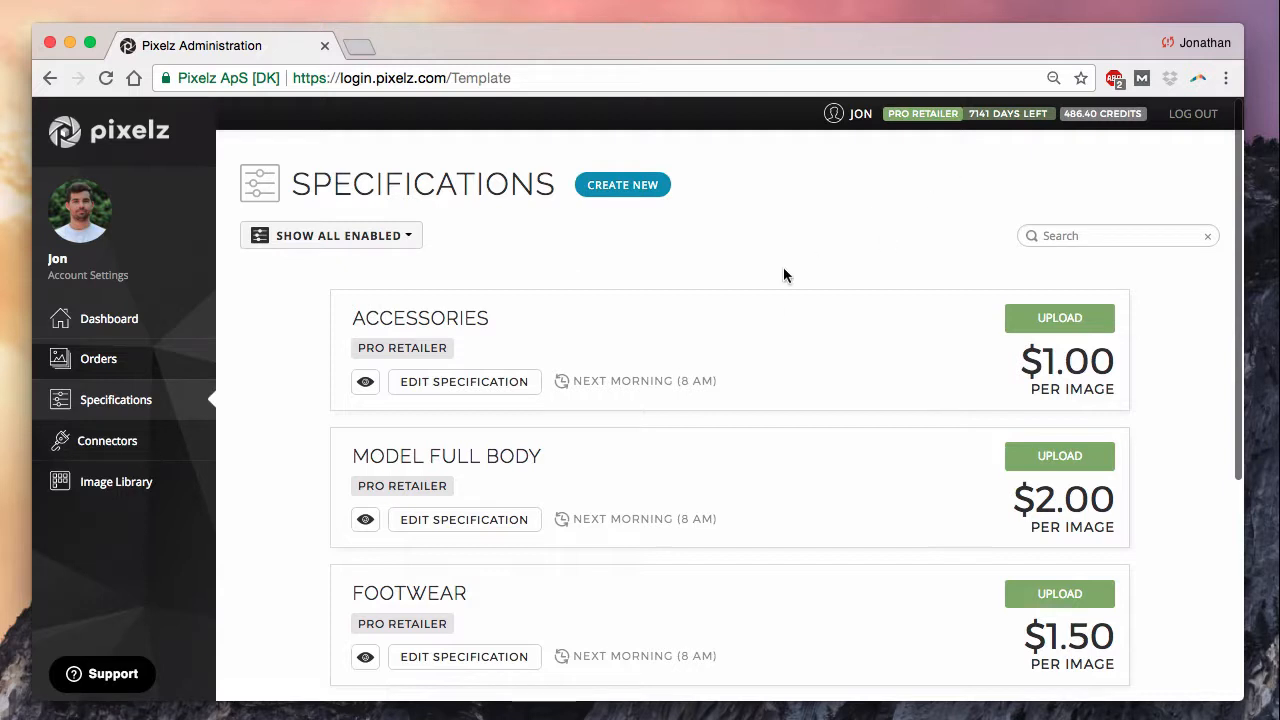
Preview the Accessories specification and open it for editing
scroll(783, 274, down, 1)
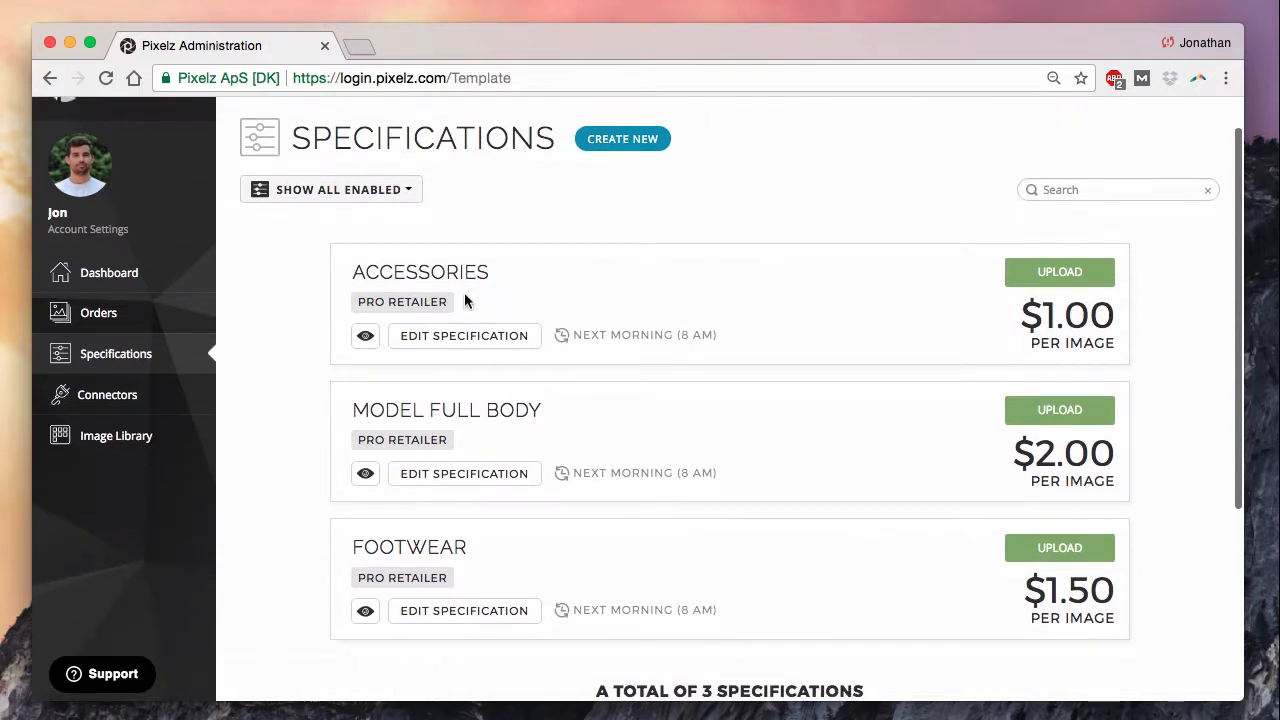
scroll(290, 300, down, 2)
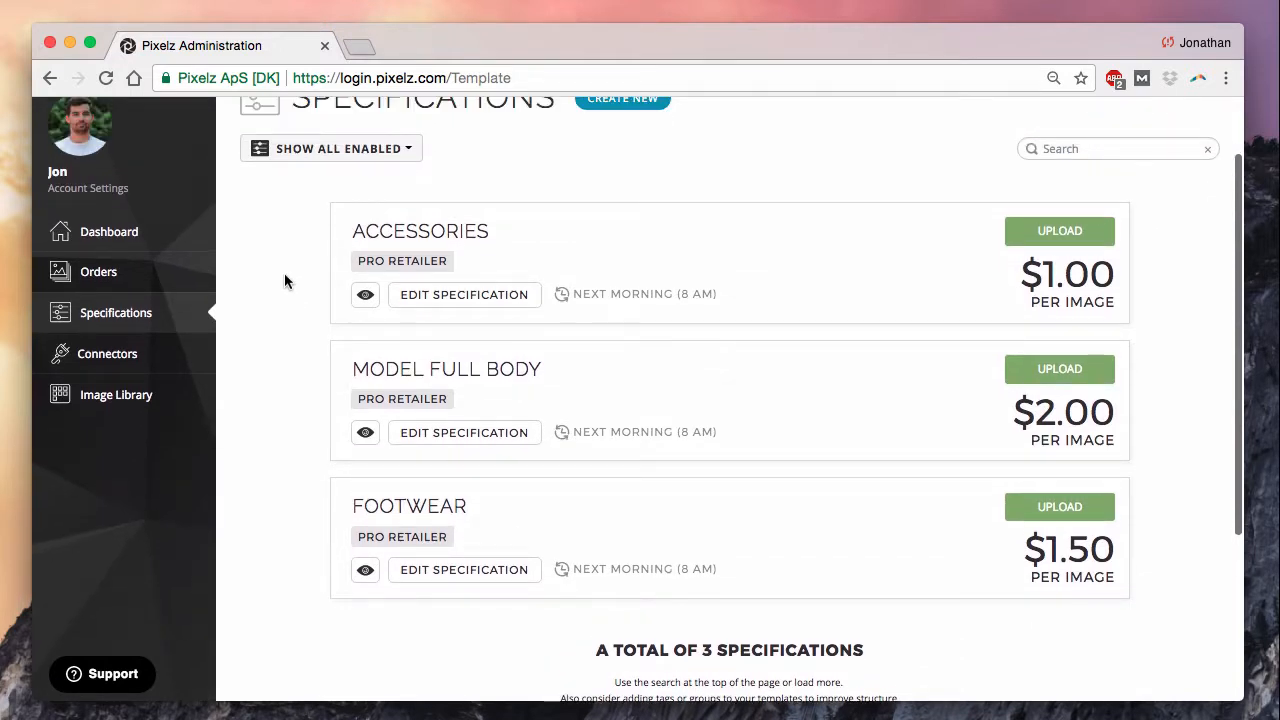
click(364, 297)
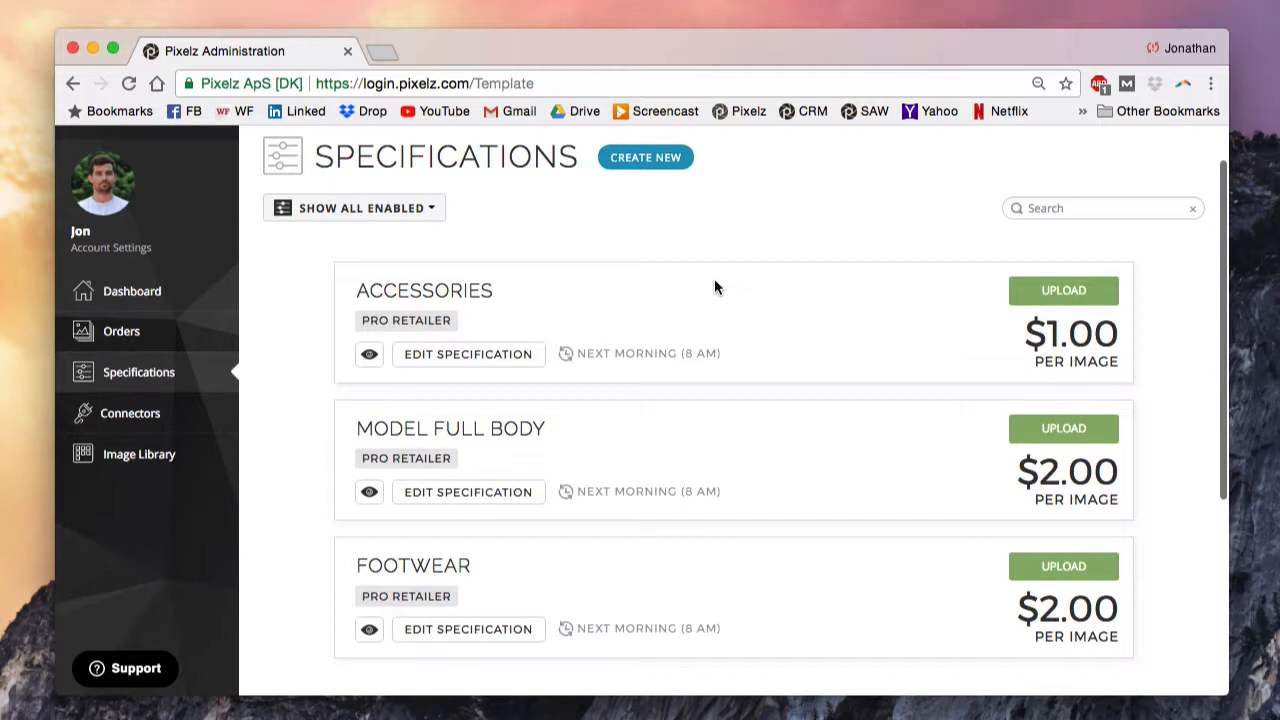
click(460, 356)
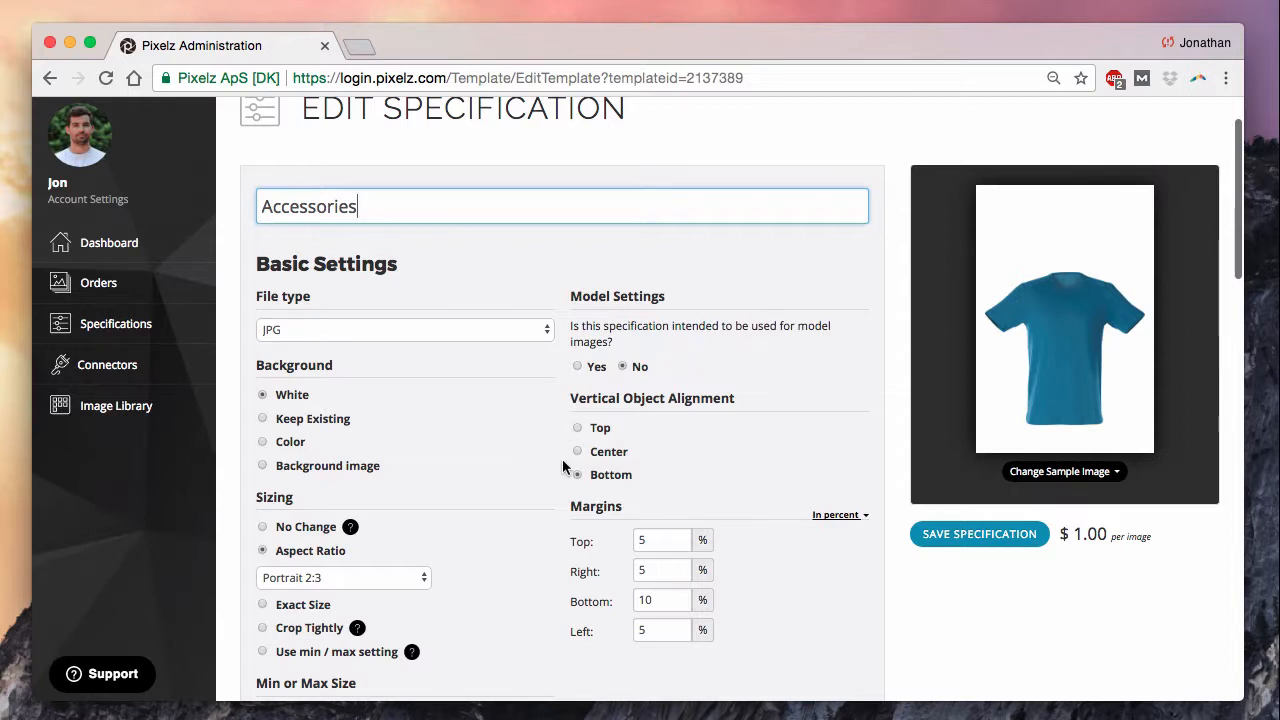
Review the Accessories specification's basic settings and its name
scroll(562, 461, down, 1)
scroll(562, 464, down, 1)
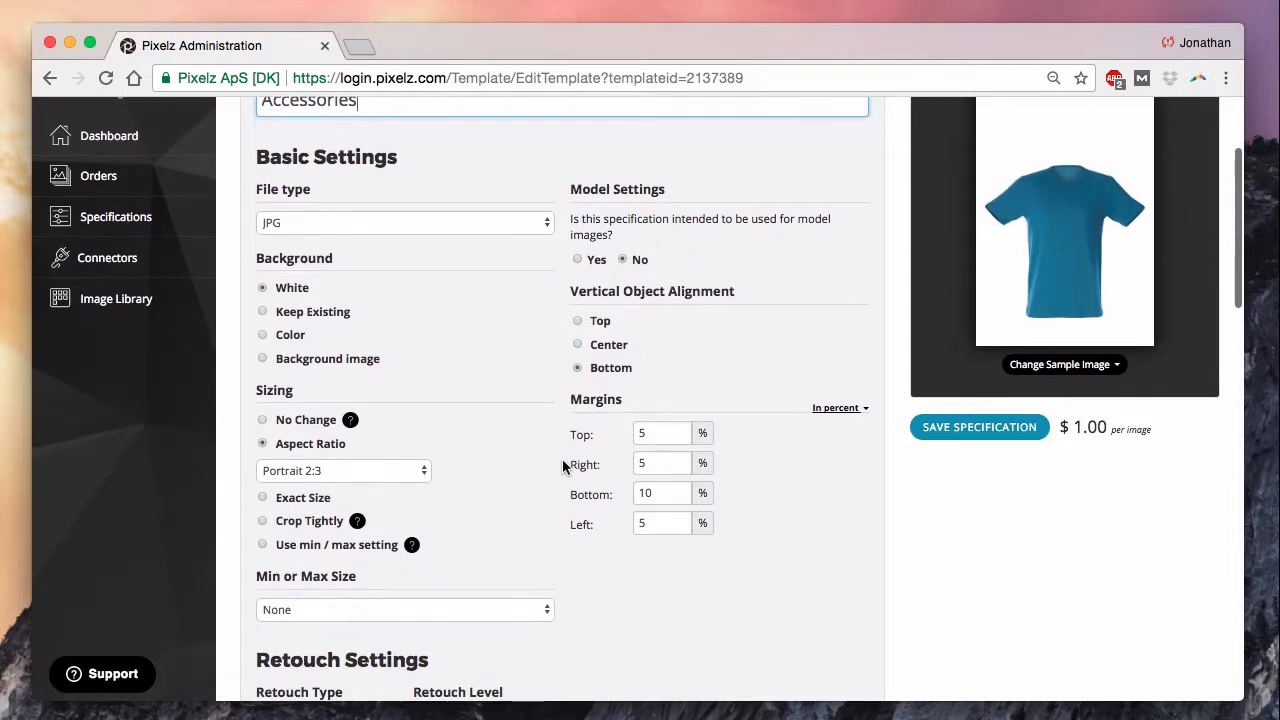
scroll(561, 460, down, 1)
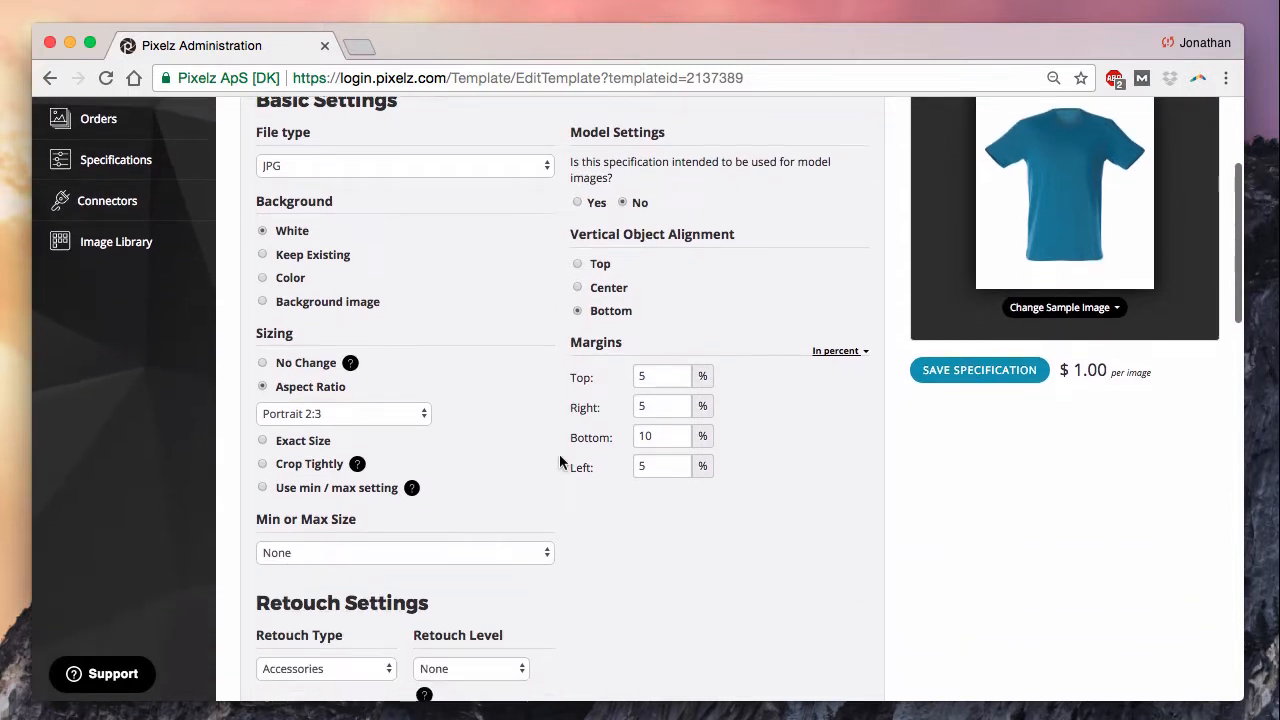
scroll(560, 457, up, 5)
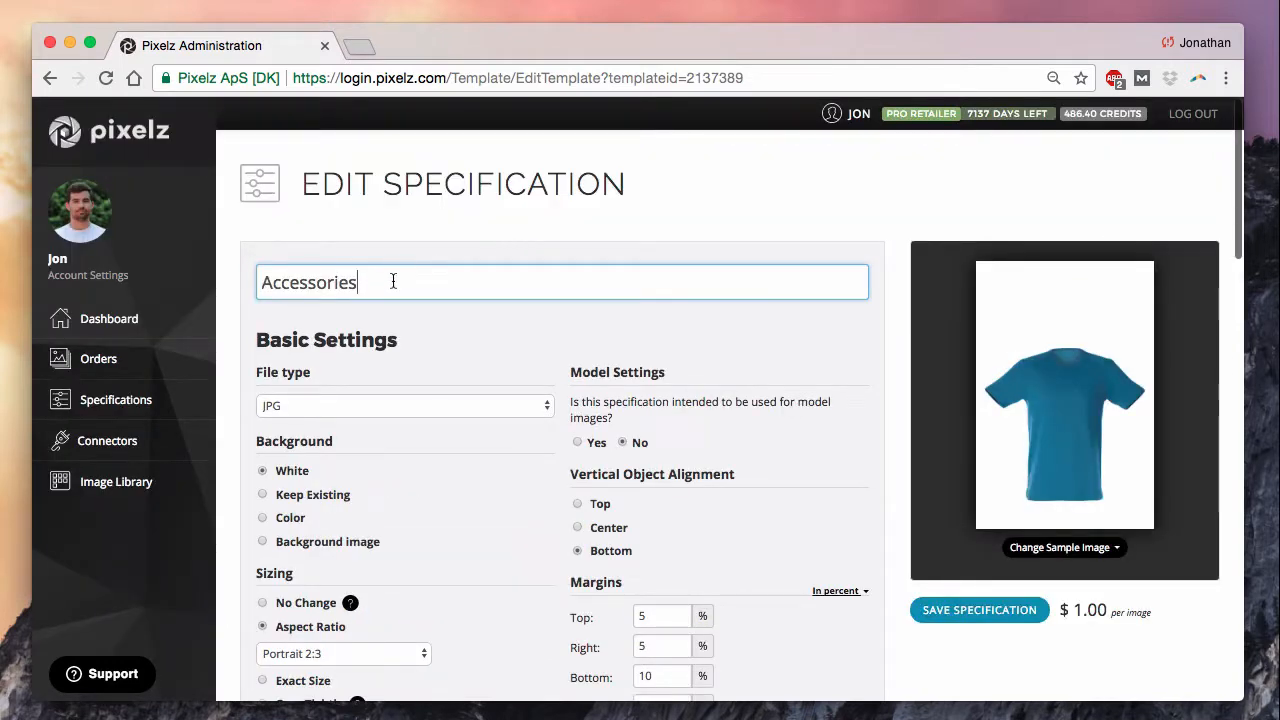
drag(375, 284, 237, 283)
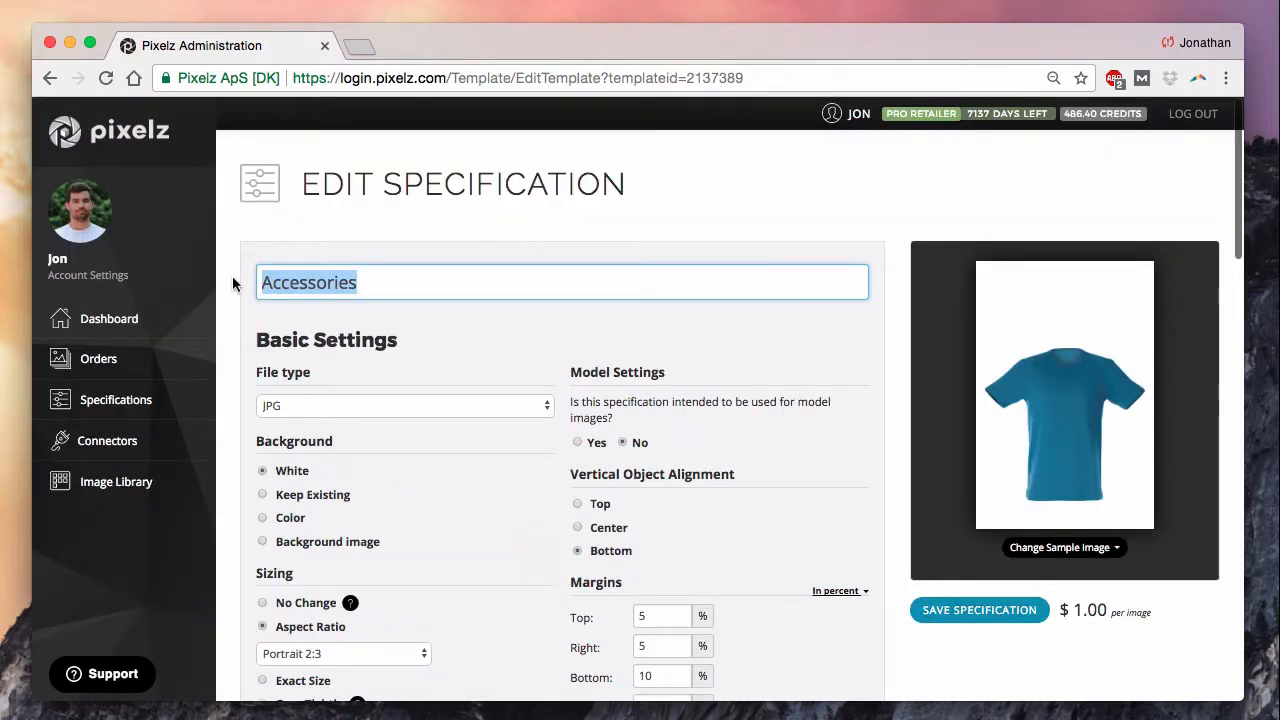
click(374, 283)
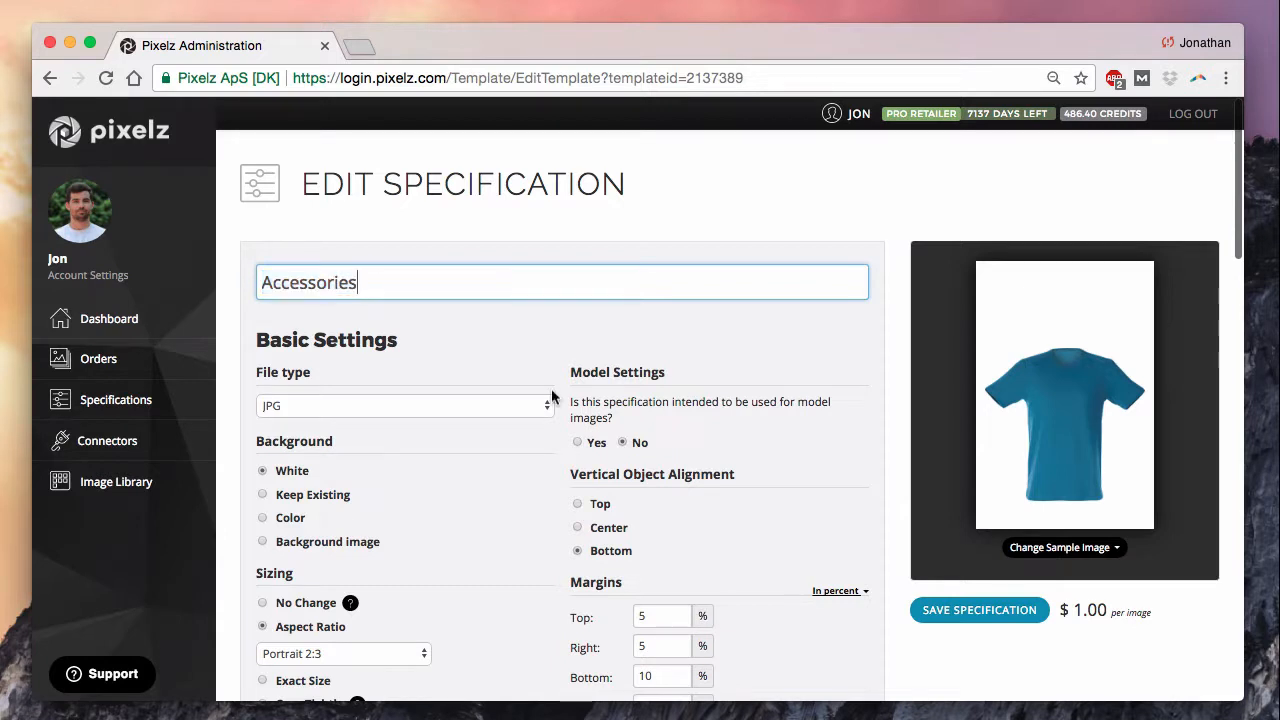
Check the available output file types for the Accessories specification and set the file type to PNG
scroll(551, 396, down, 2)
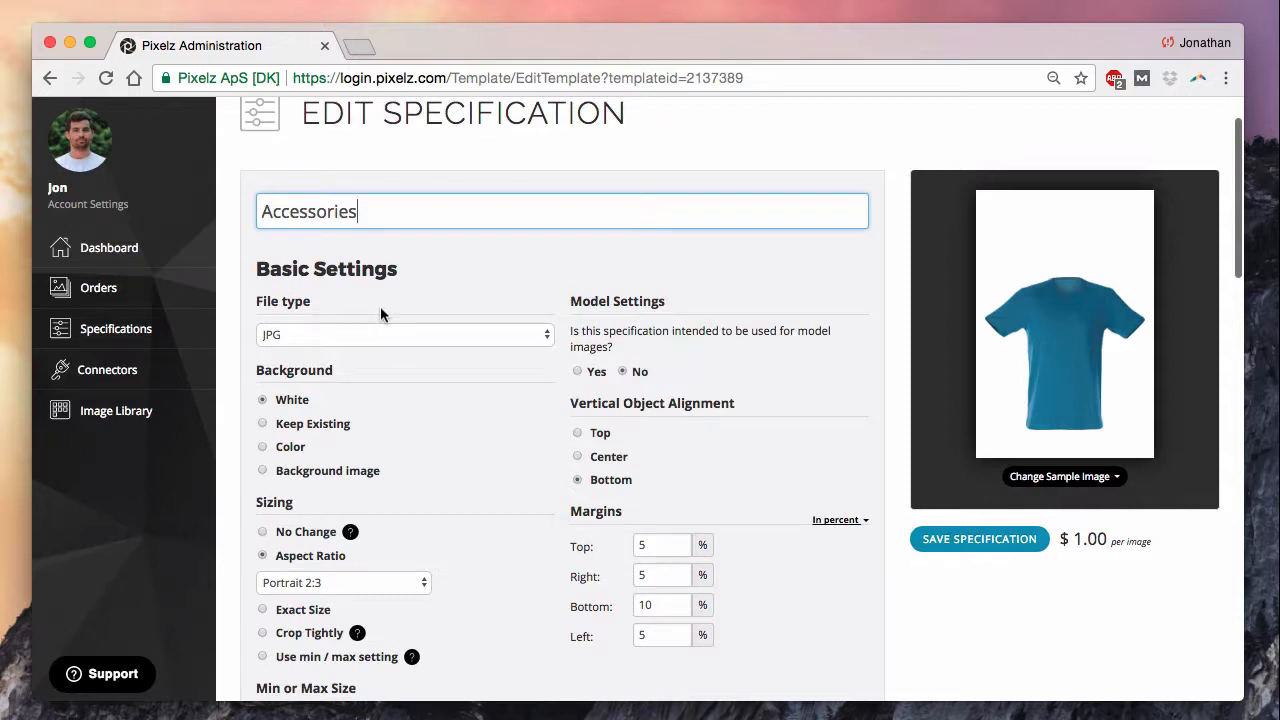
click(547, 341)
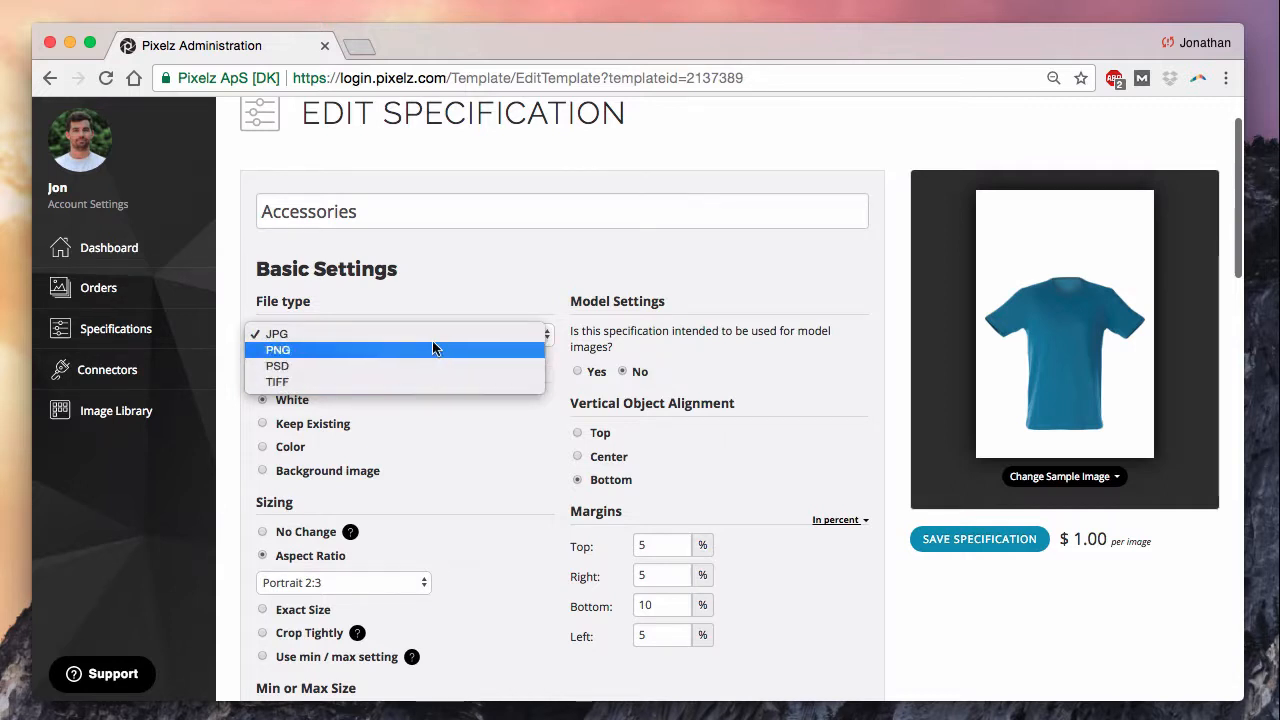
click(442, 283)
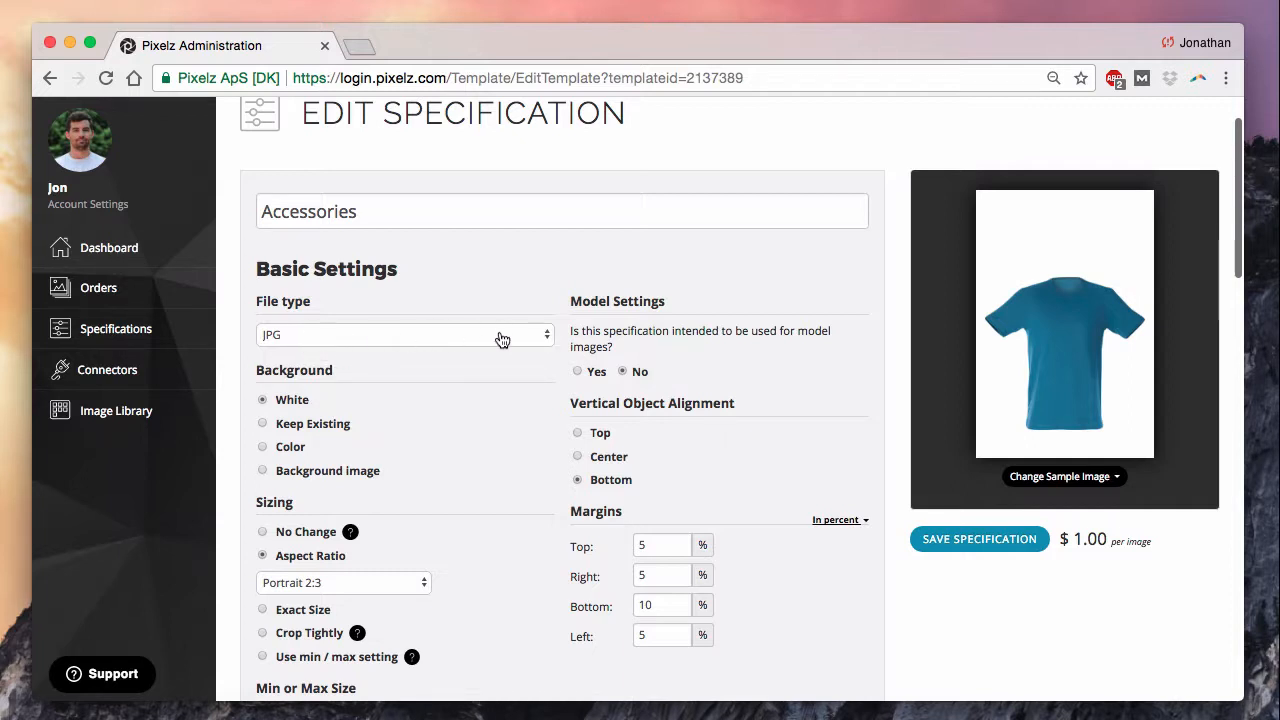
click(537, 338)
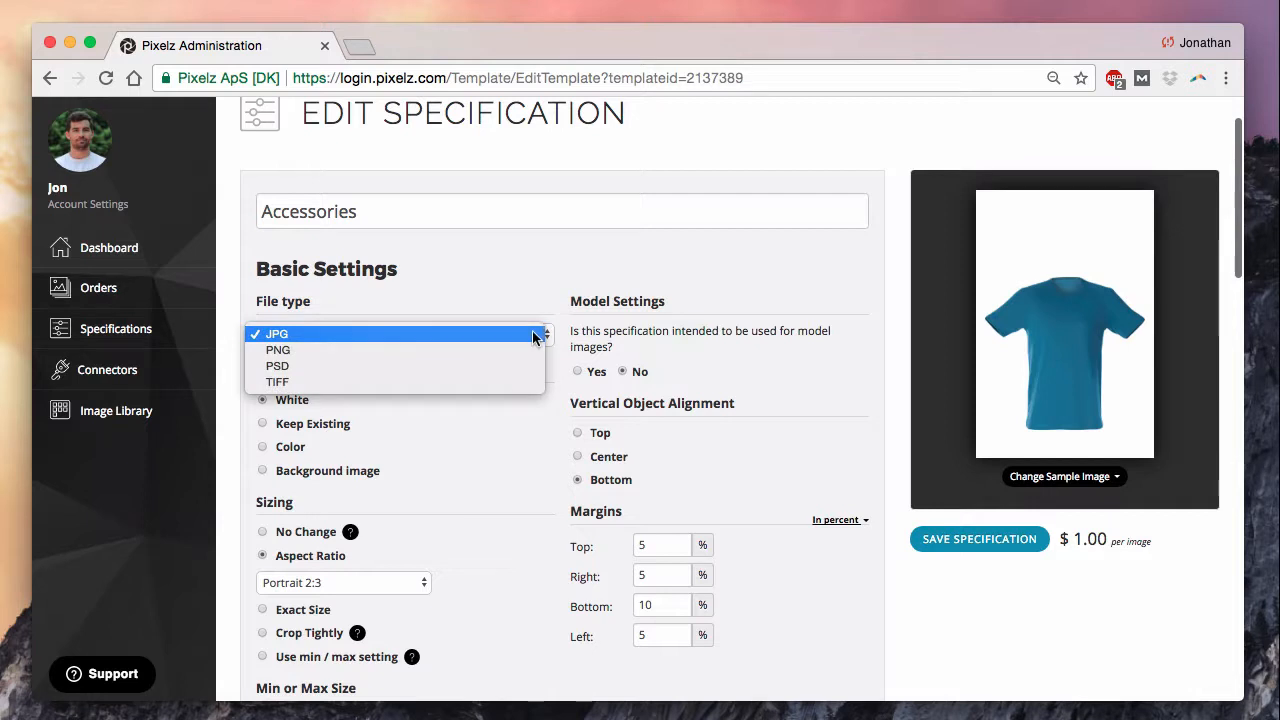
click(320, 350)
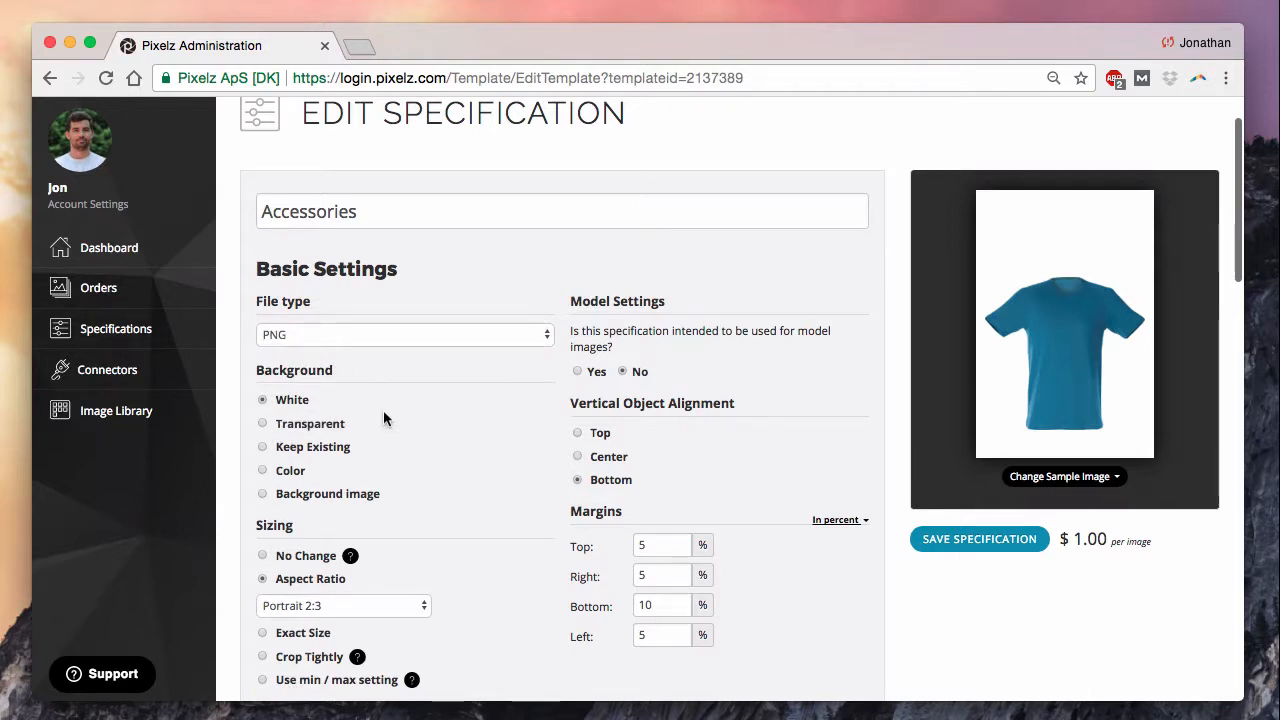
Set the background of the Accessories specification to Color and look at its color picker
scroll(427, 430, down, 1)
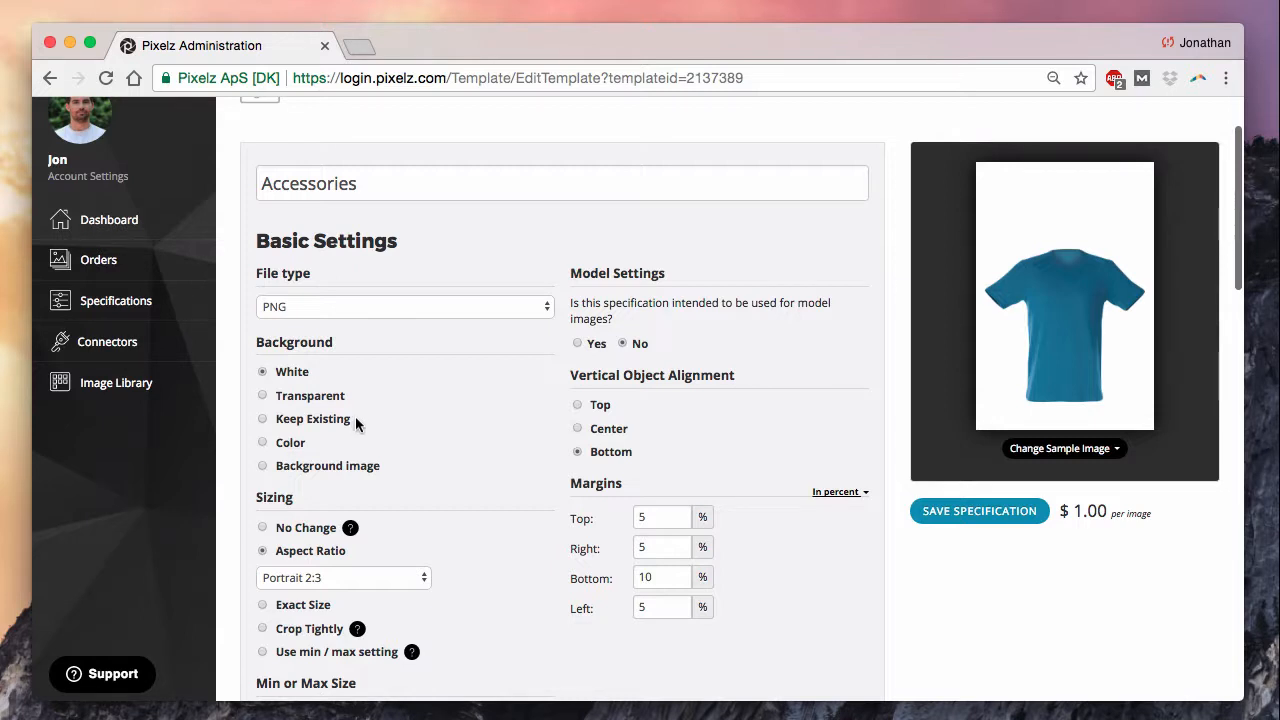
scroll(355, 416, down, 1)
click(264, 414)
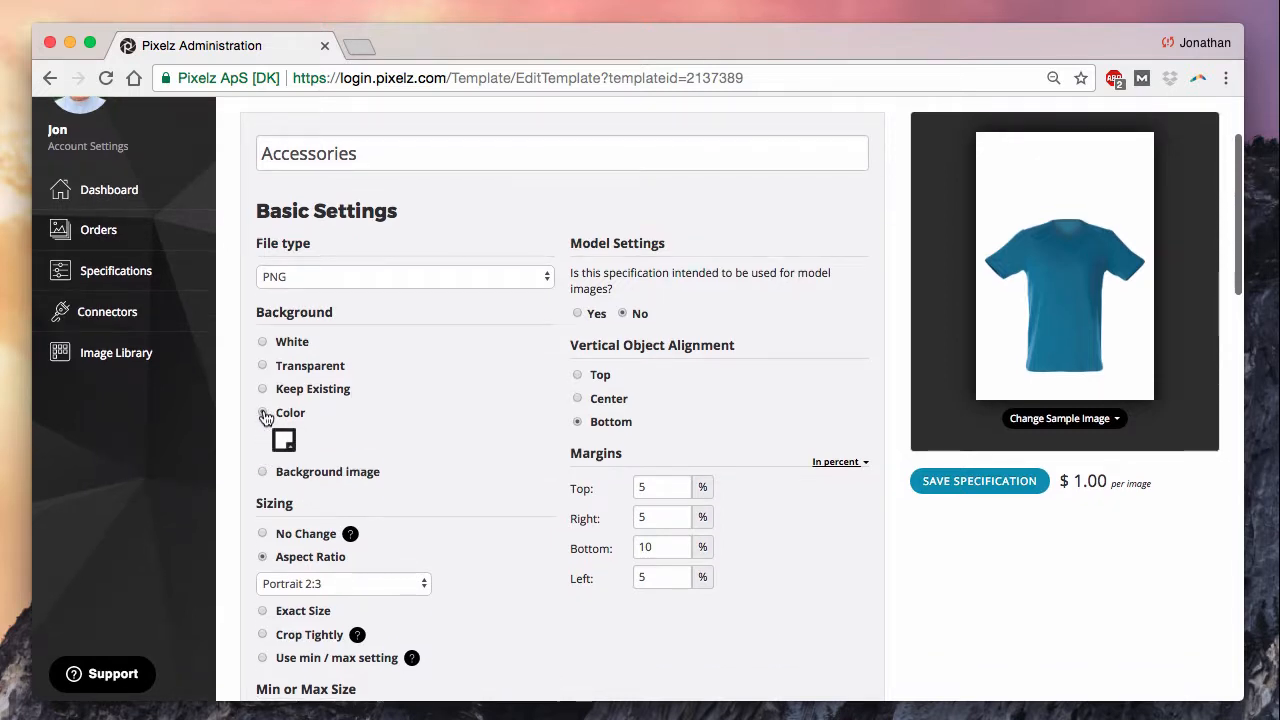
click(290, 447)
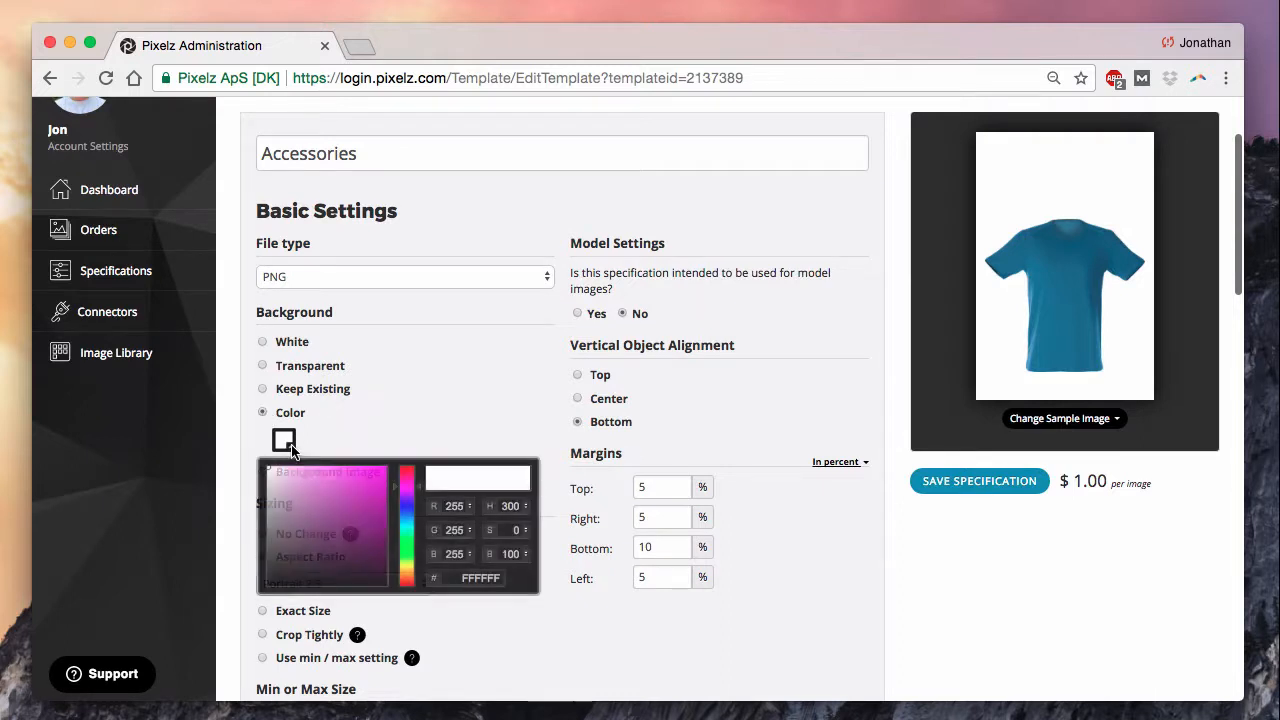
click(463, 416)
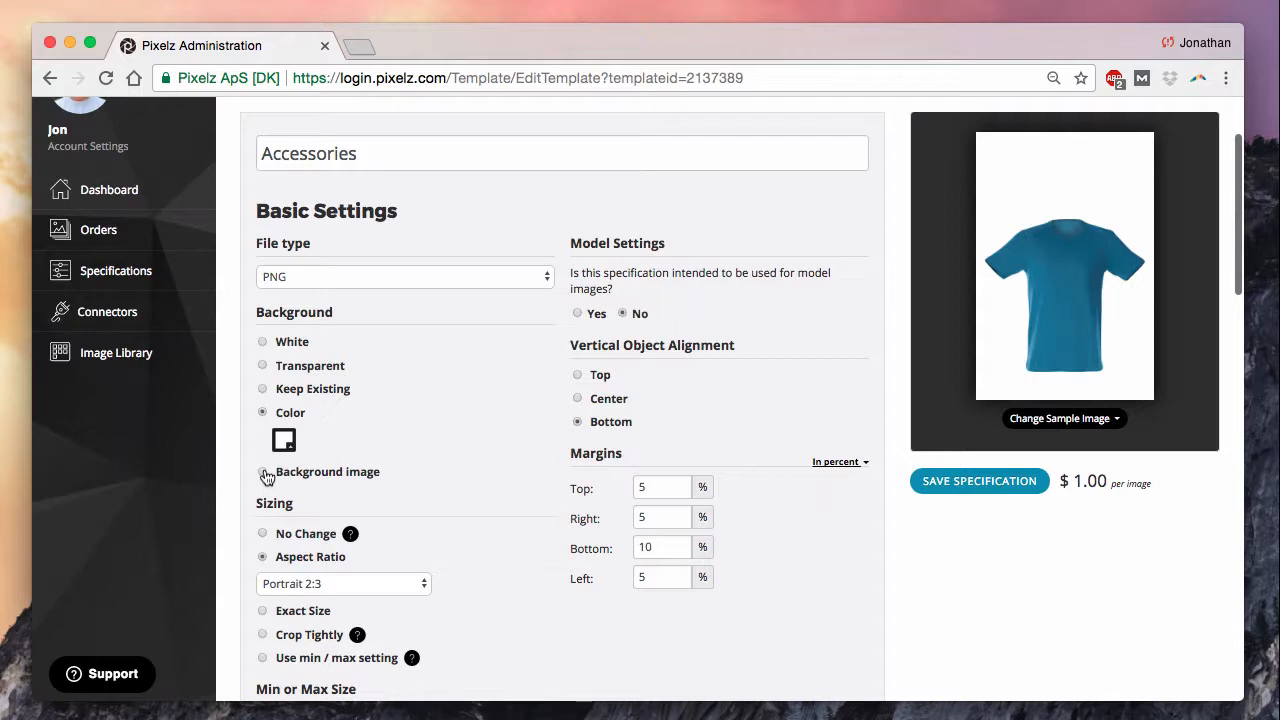
Try the No Change and Aspect Ratio sizing options and look through the available aspect ratios
scroll(400, 480, down, 2)
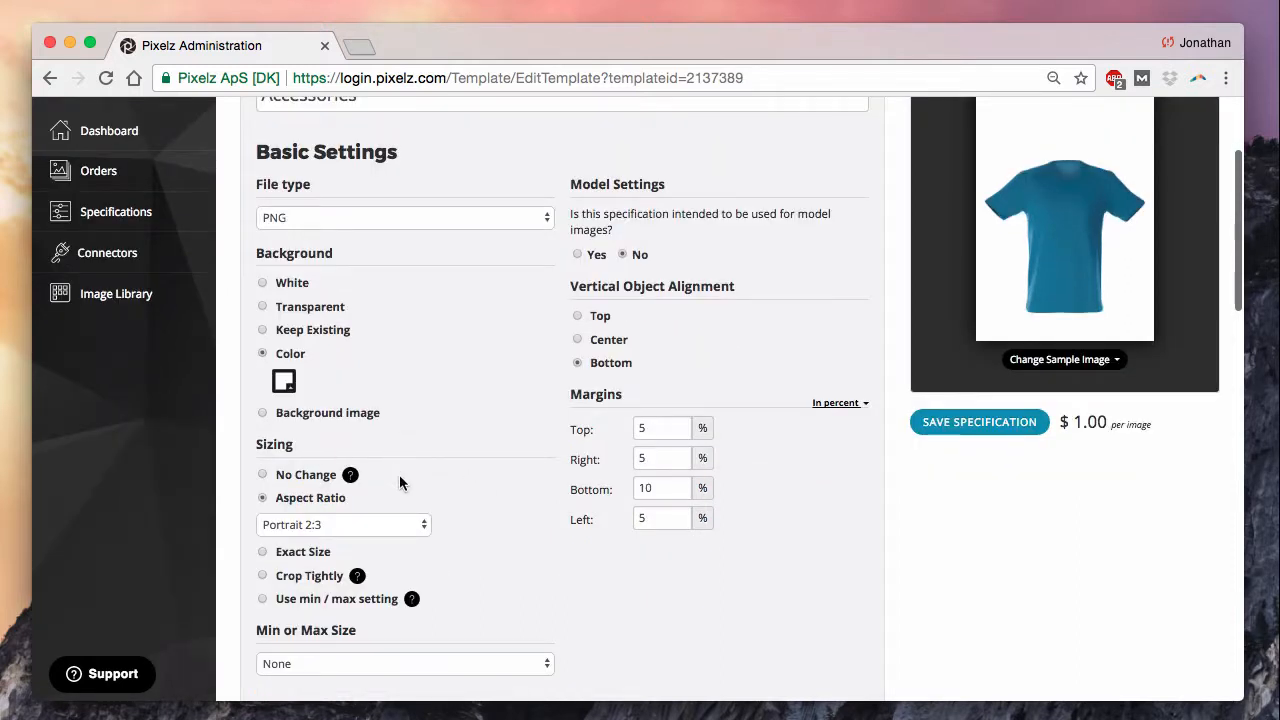
click(264, 479)
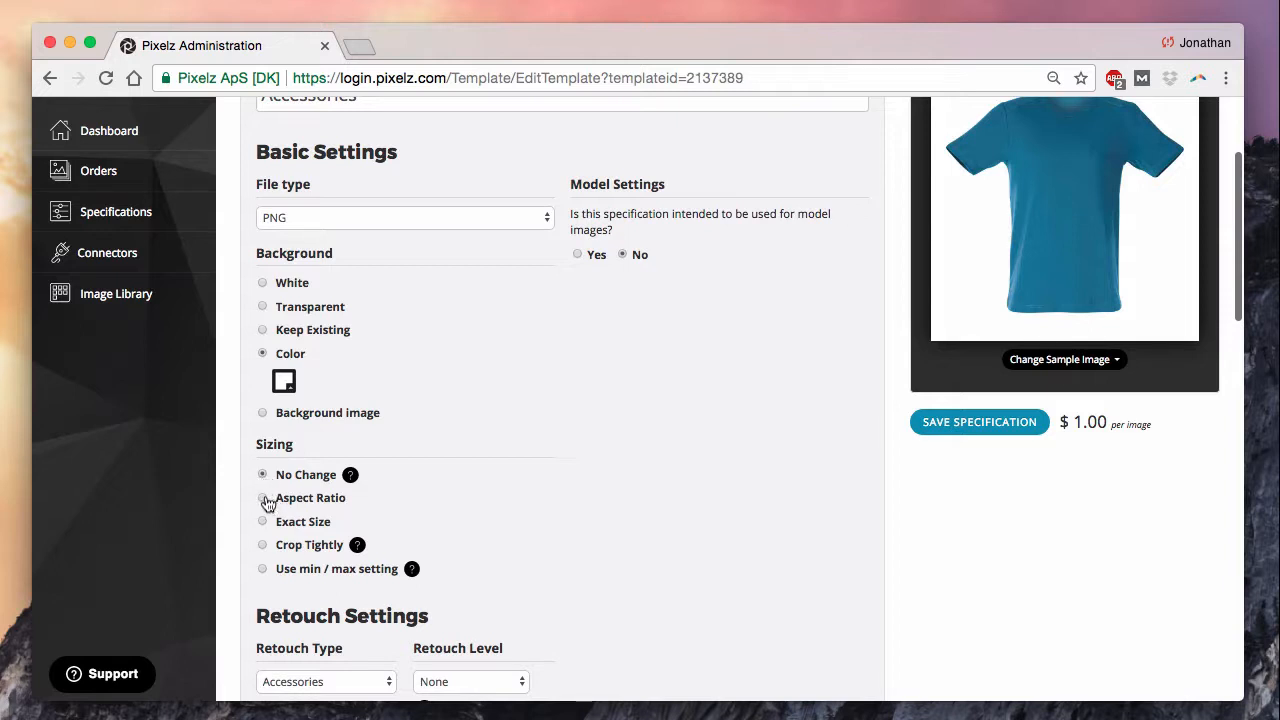
click(264, 498)
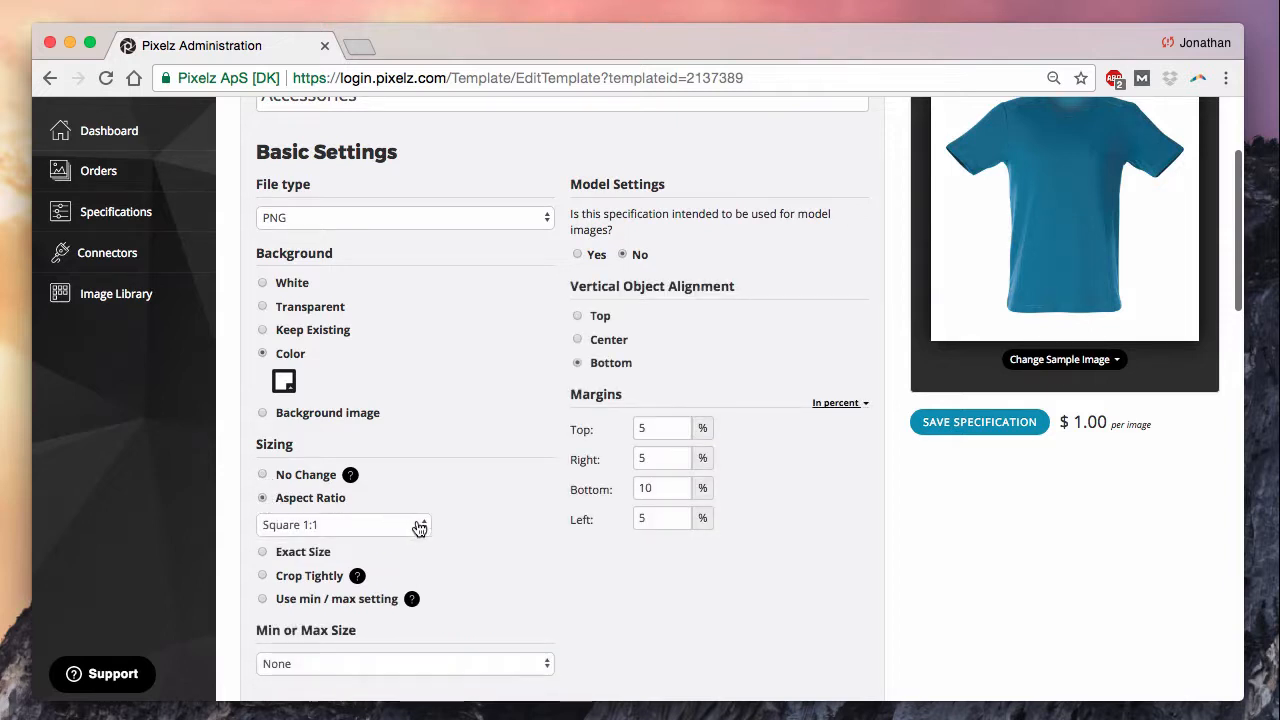
click(419, 527)
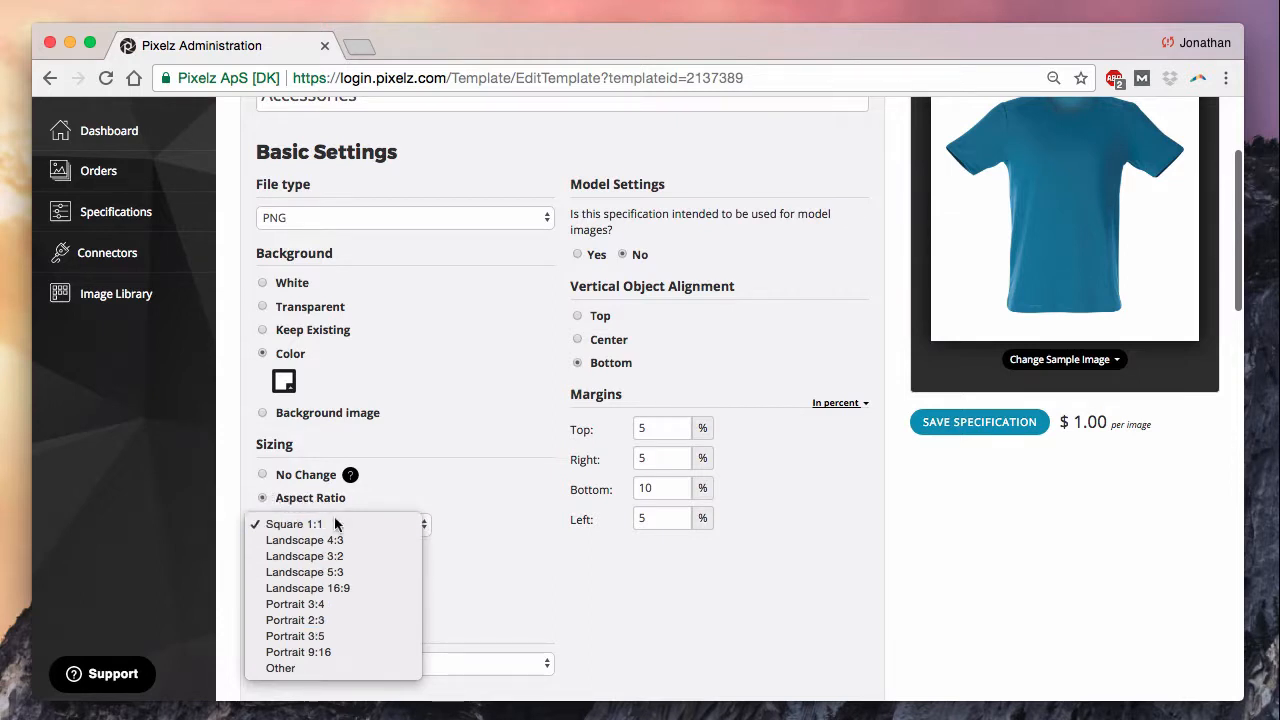
click(453, 469)
Set the sizing to Exact Size and read the help text for the Crop Tightly option
click(264, 554)
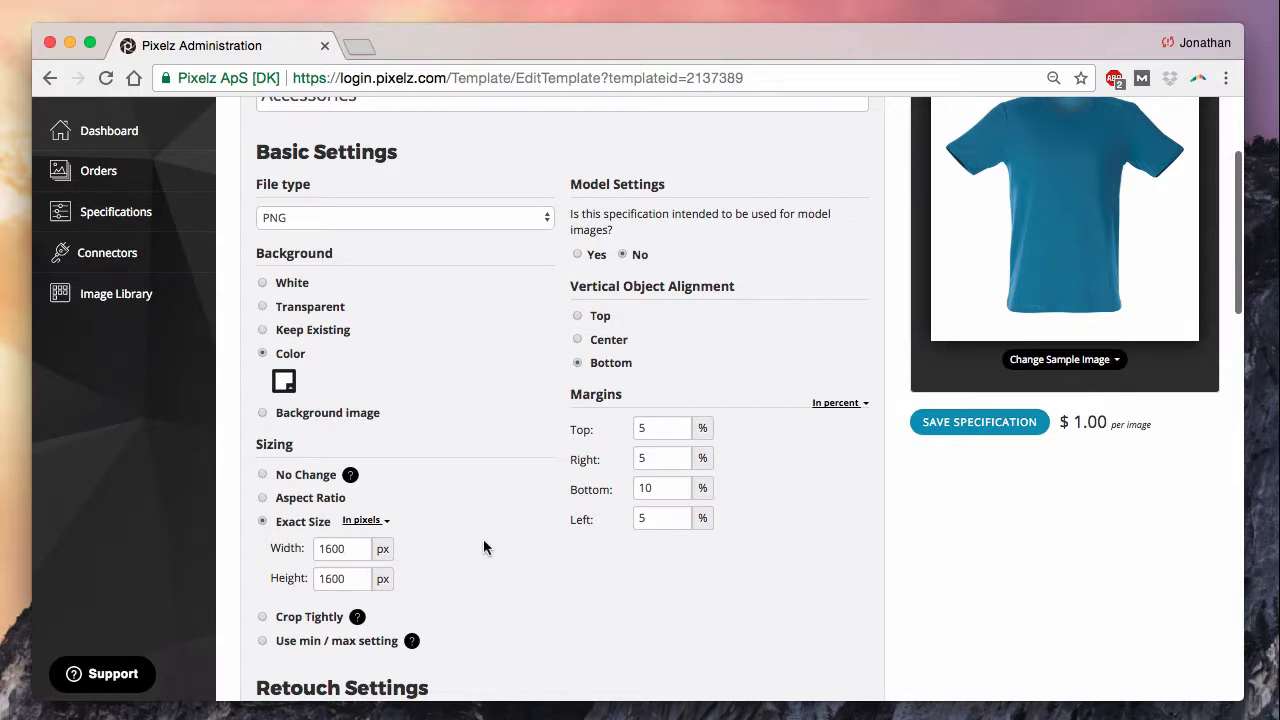
scroll(487, 539, down, 1)
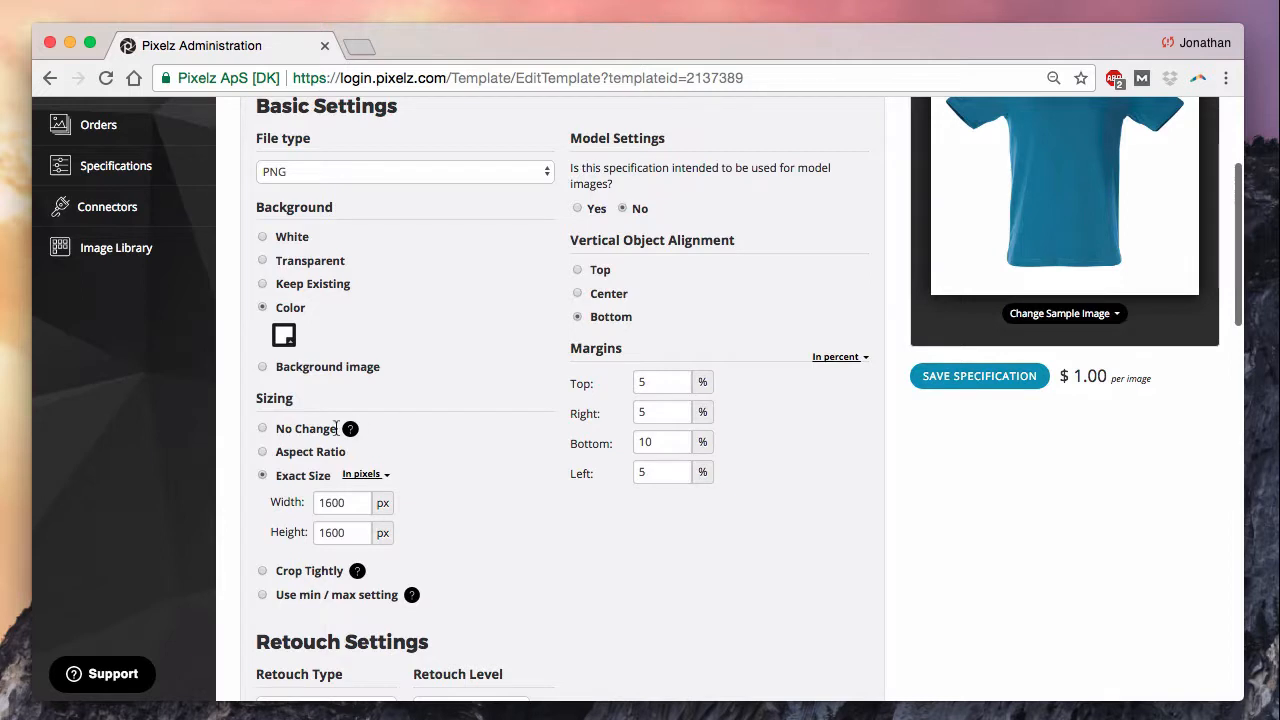
scroll(498, 565, down, 1)
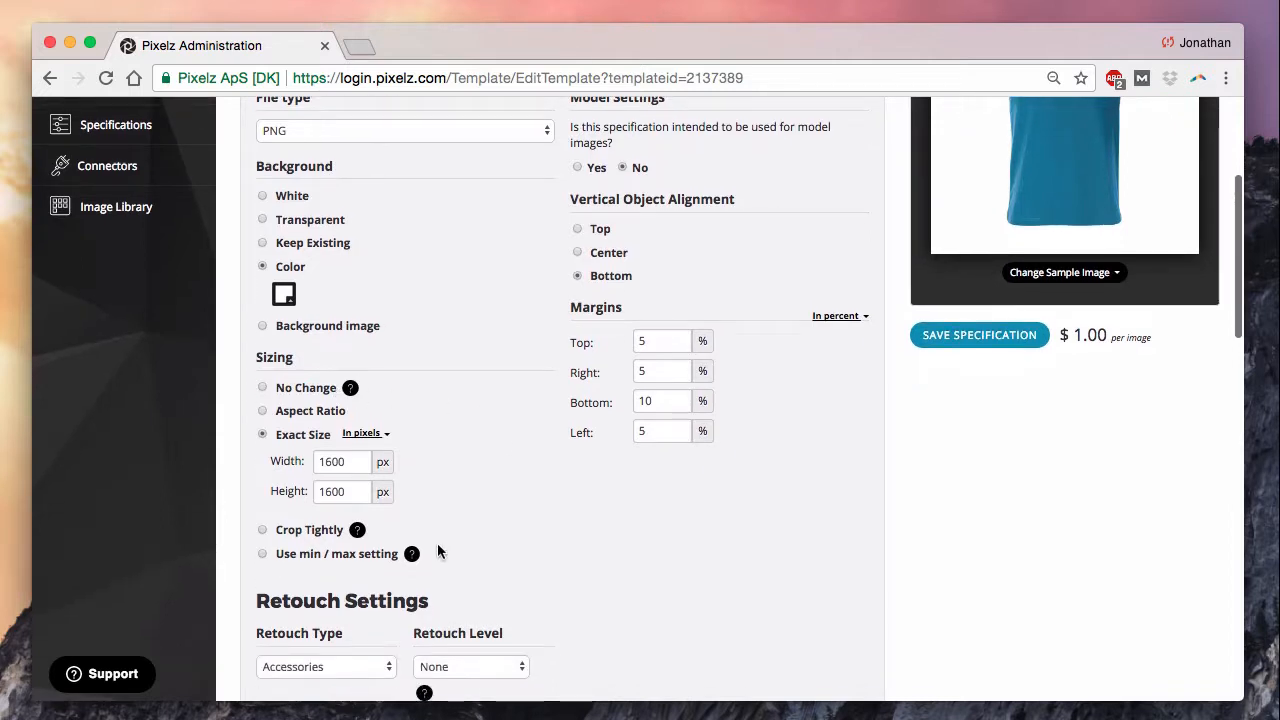
click(358, 531)
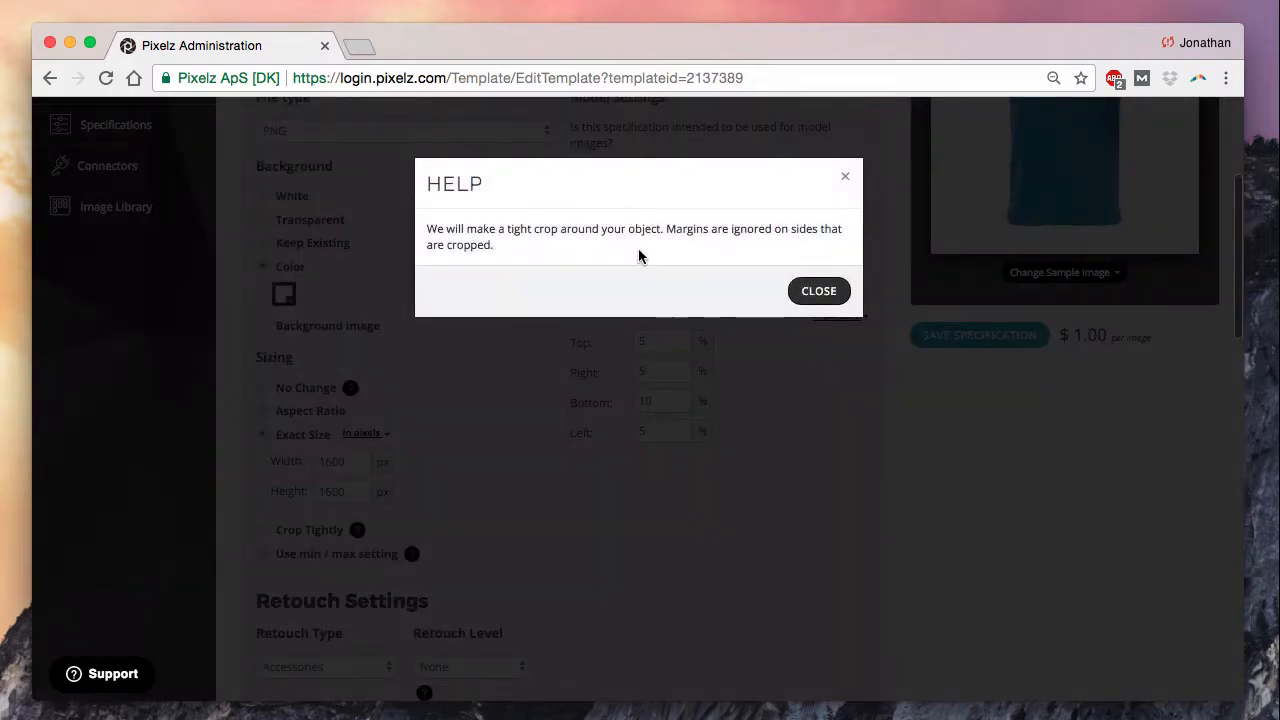
click(818, 290)
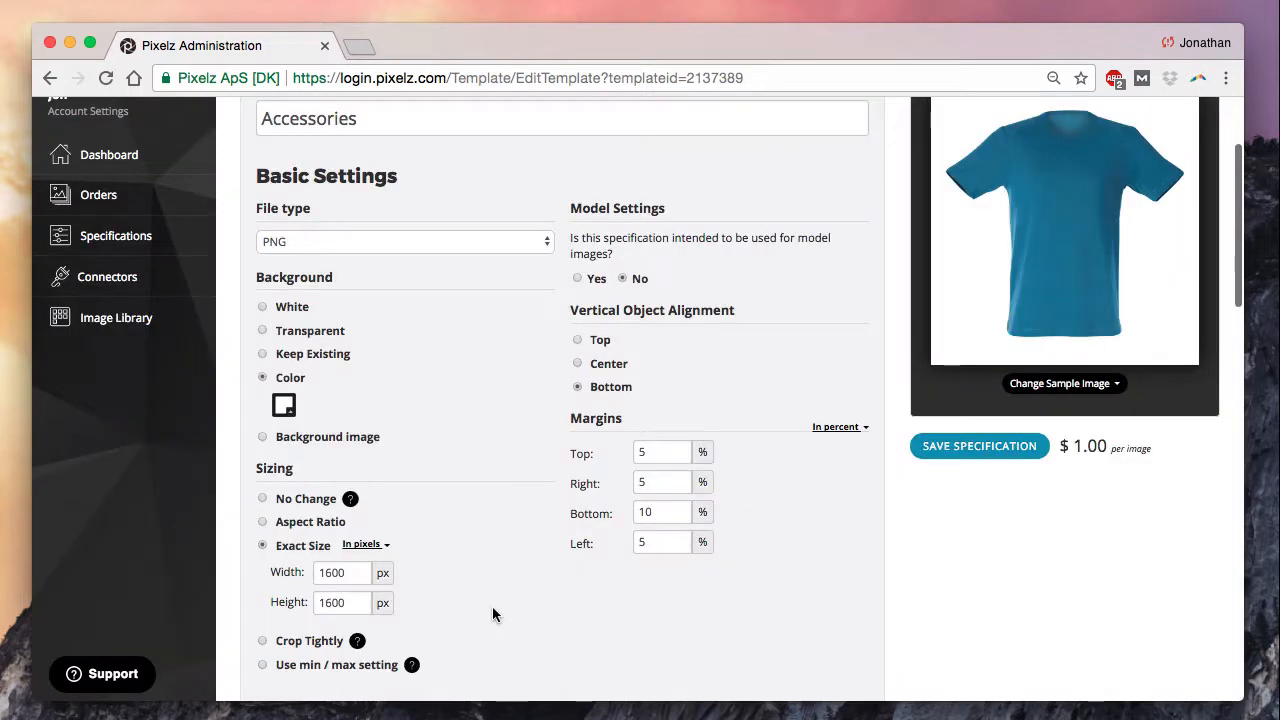
Set the bottom margin to 5 percent
scroll(492, 540, down, 1)
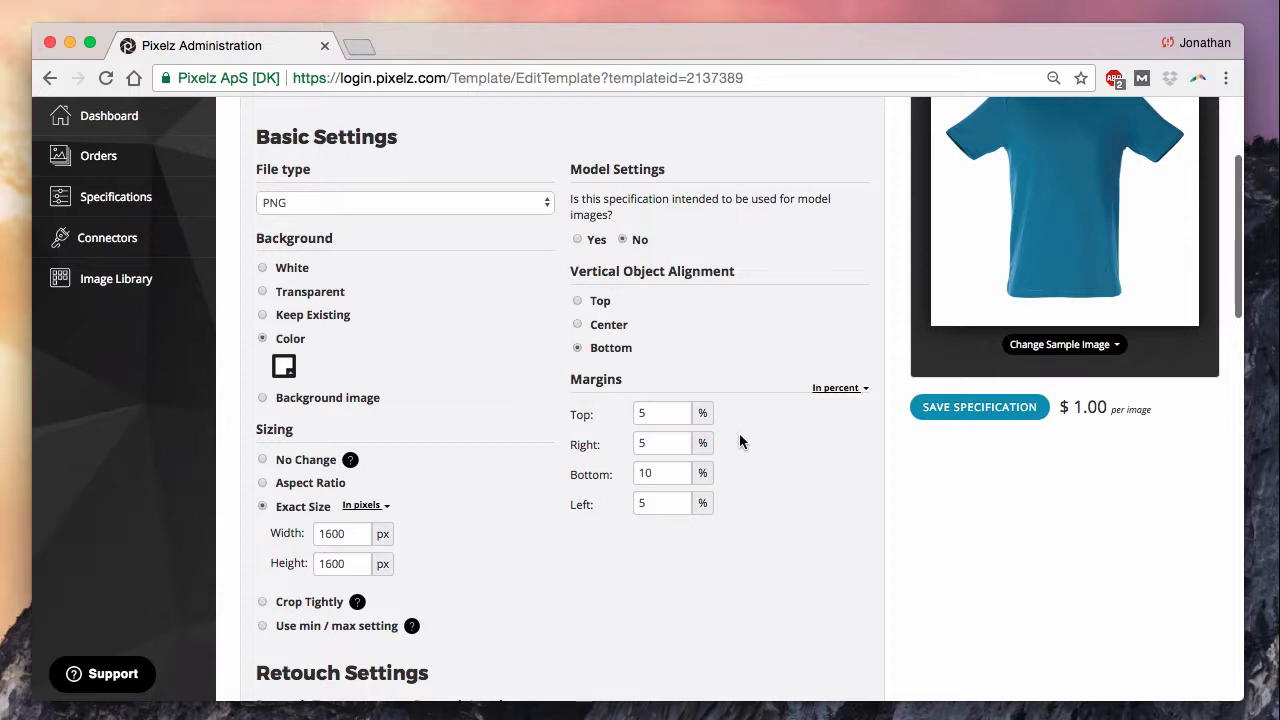
scroll(739, 433, up, 1)
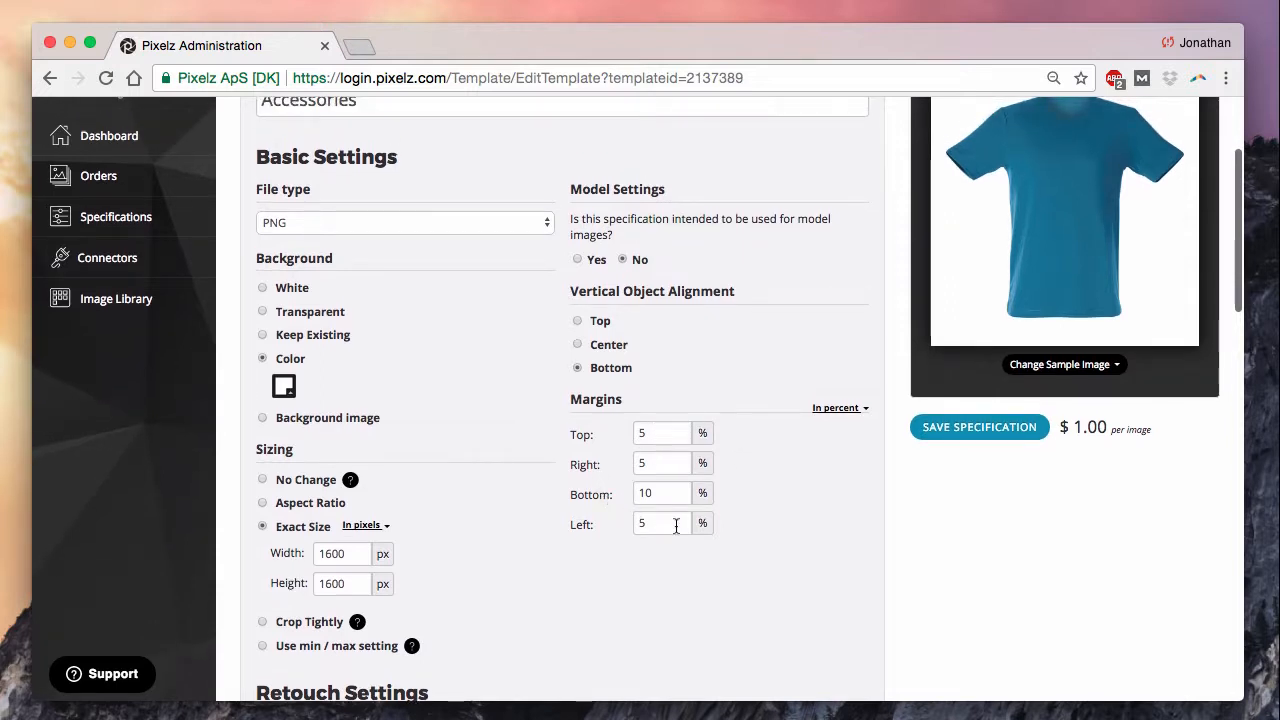
scroll(765, 530, up, 2)
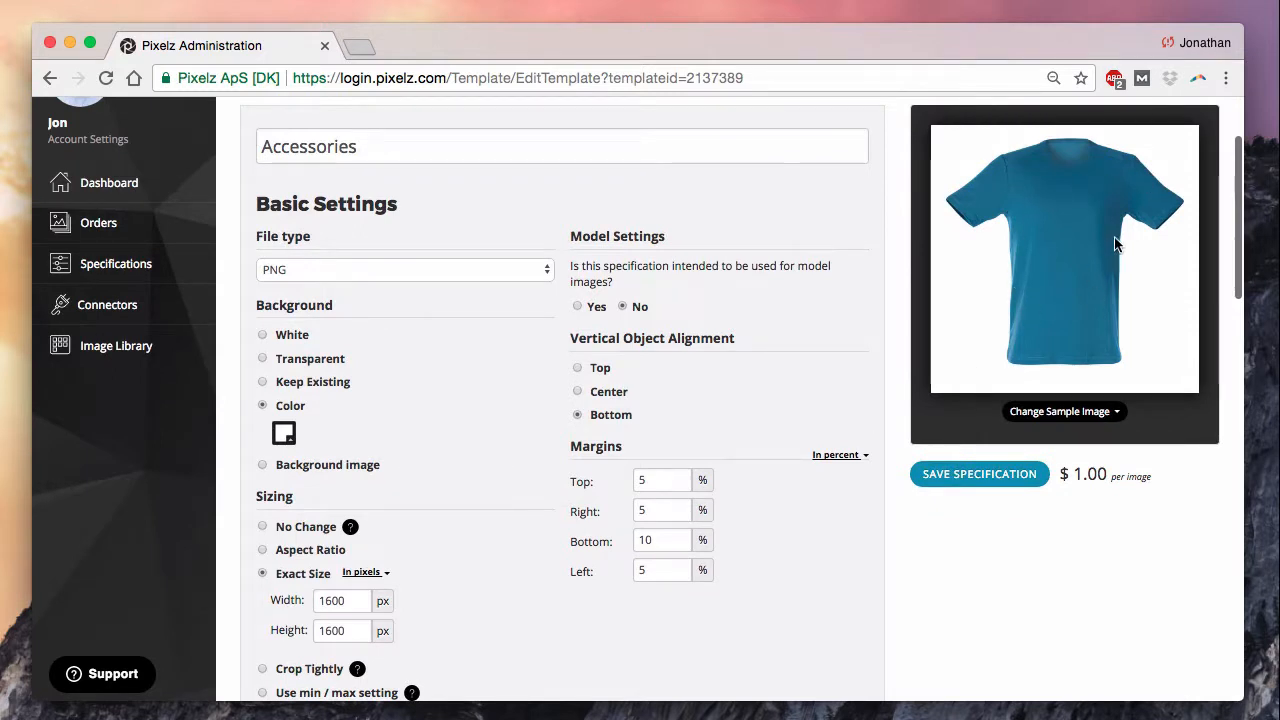
double_click(657, 538)
text(5)
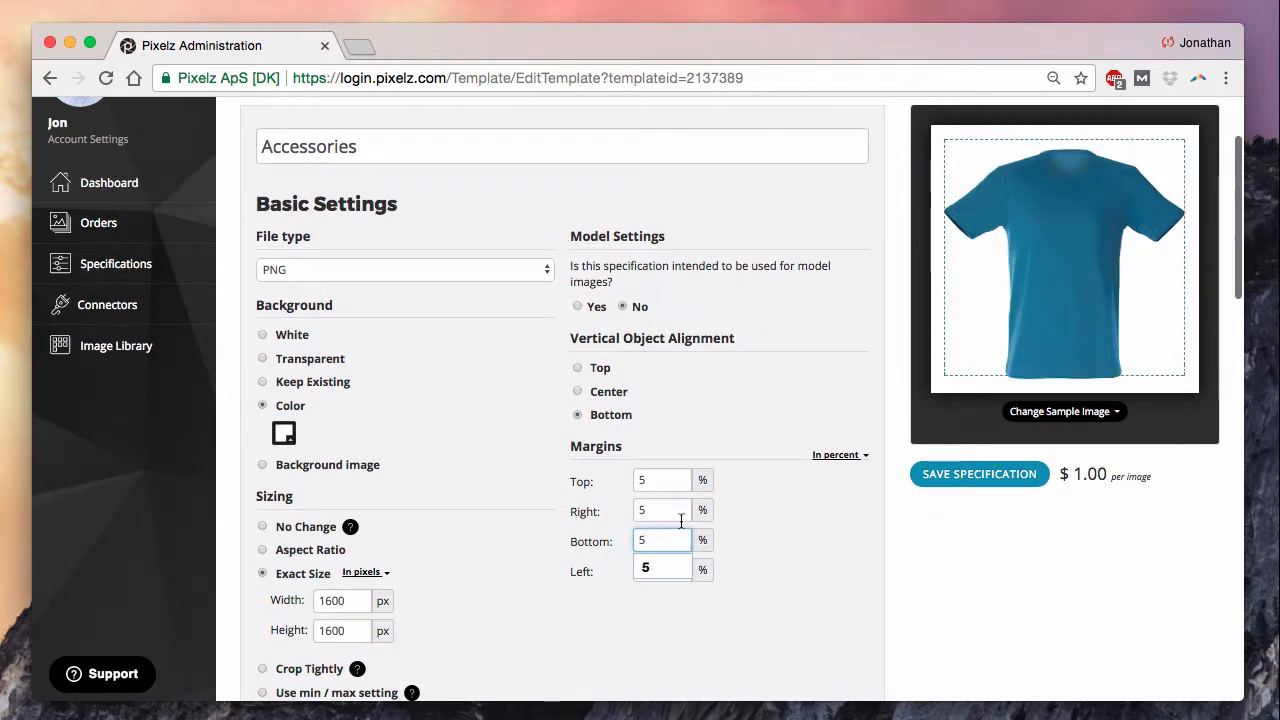
click(777, 551)
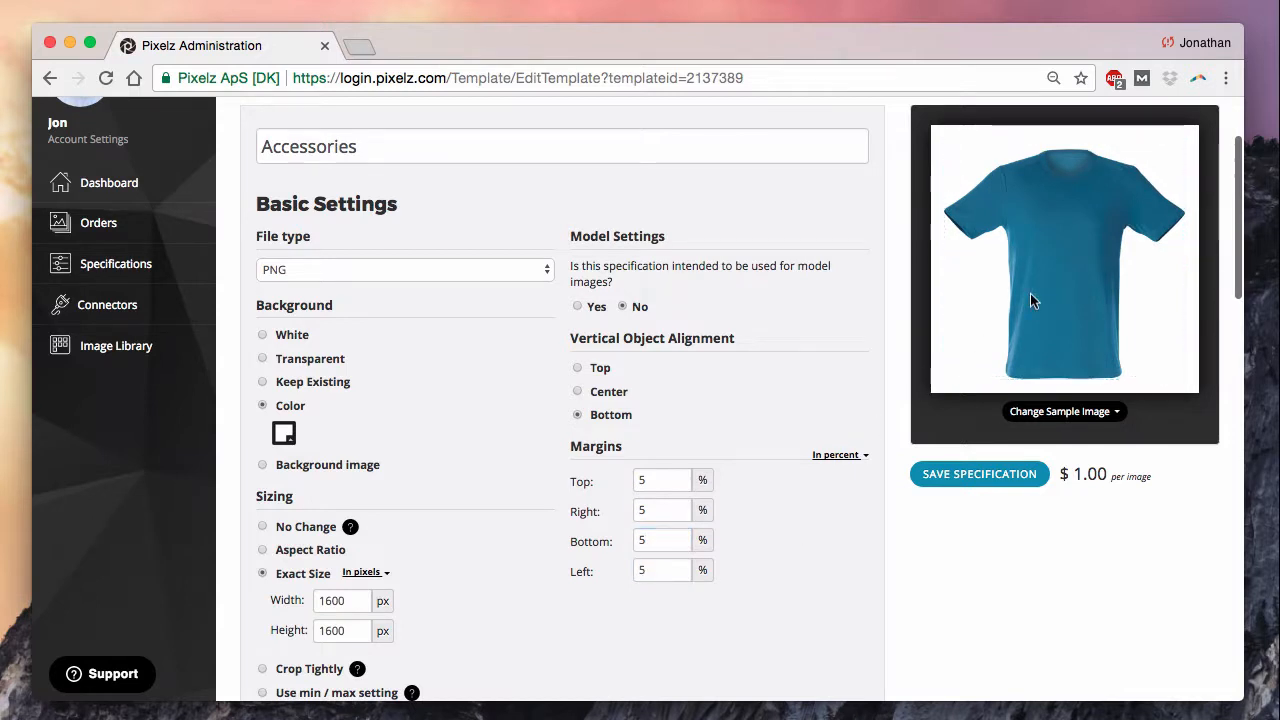
Set the top, right, bottom and left margins of the Accessories specification to 10 percent each
double_click(670, 480)
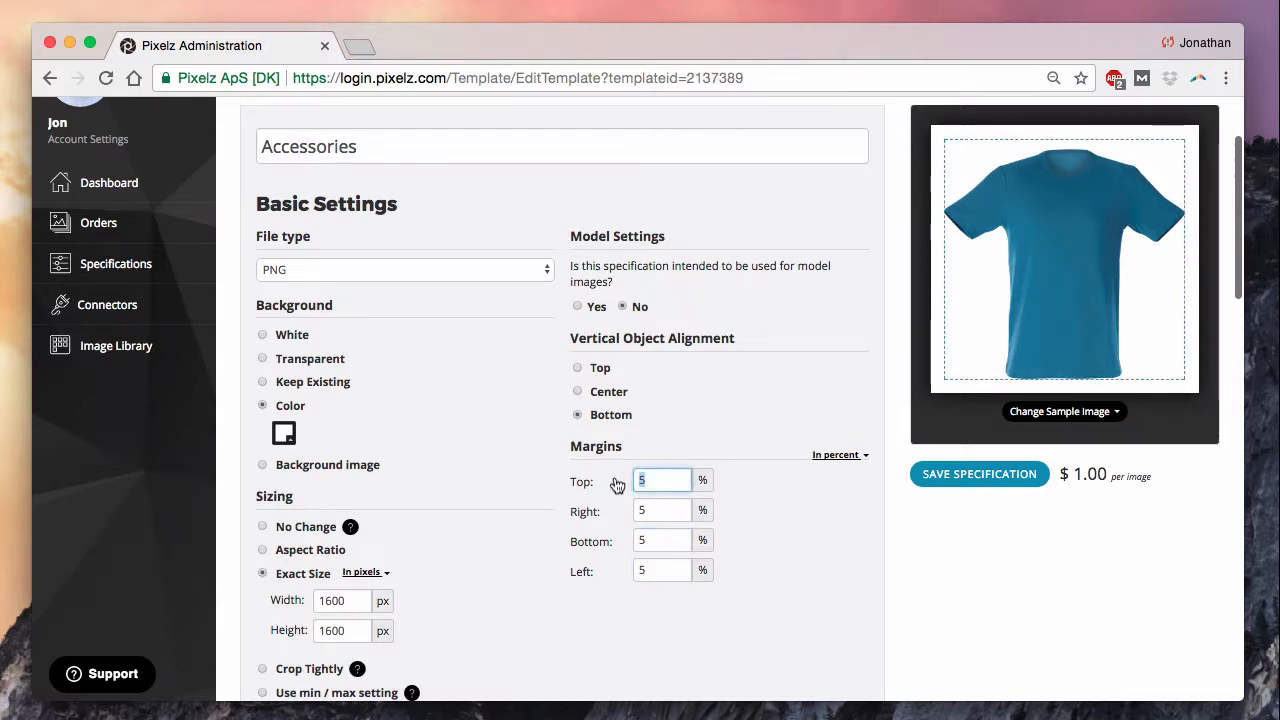
text(10)
key(Tab)
text(0)
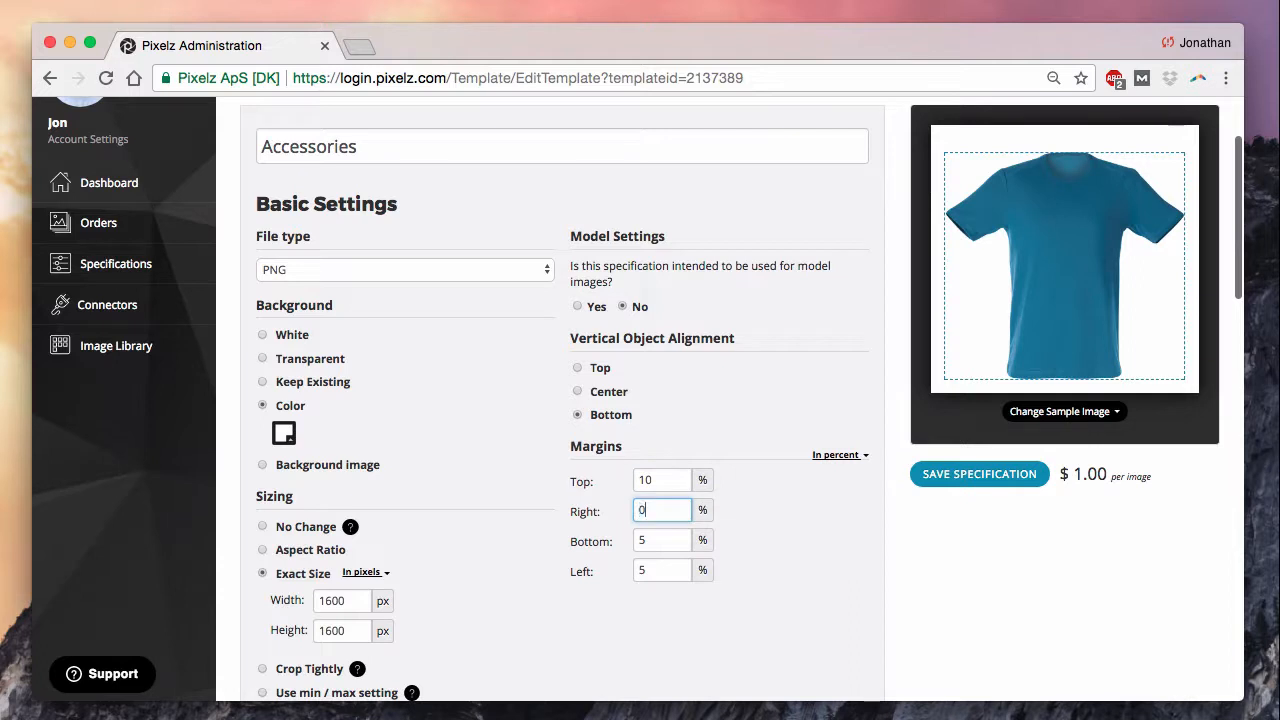
text(0)
key(Tab)
text(10)
key(Tab)
text(1)
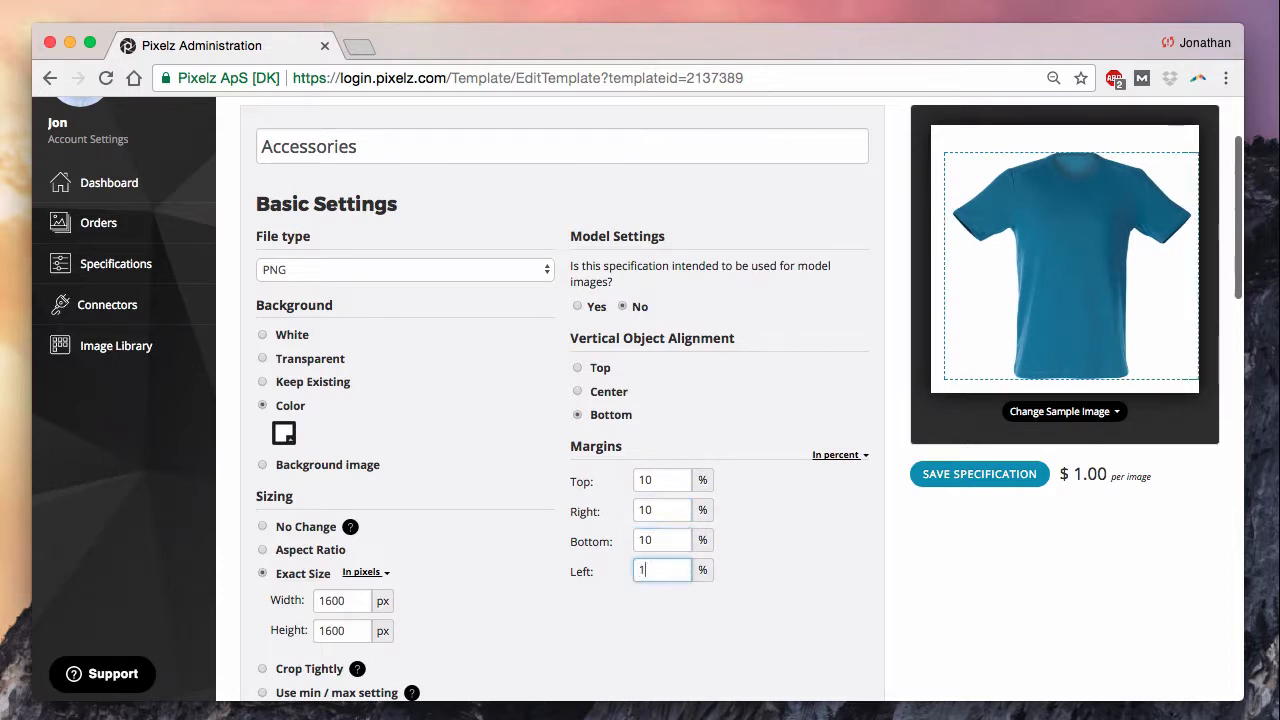
text(0)
click(845, 586)
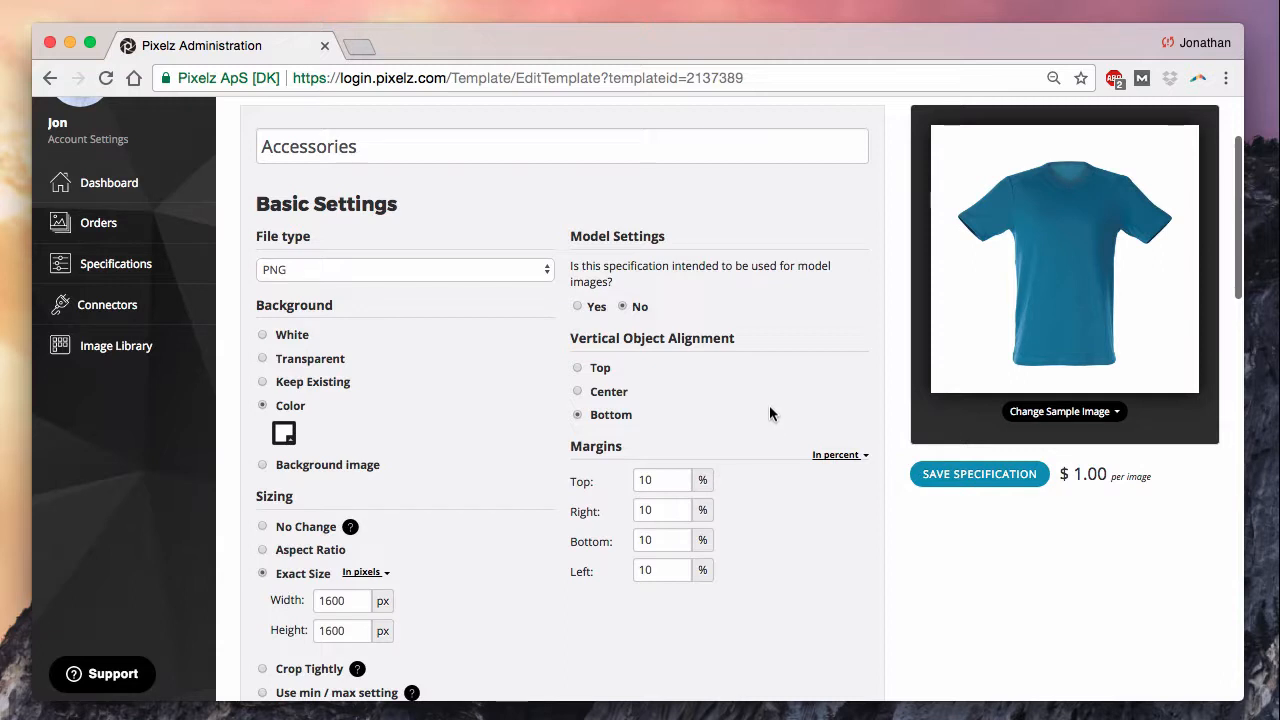
Switch the sample image to the sneaker and compare the Top, Center and Bottom vertical object alignments, ending on Bottom
click(1117, 413)
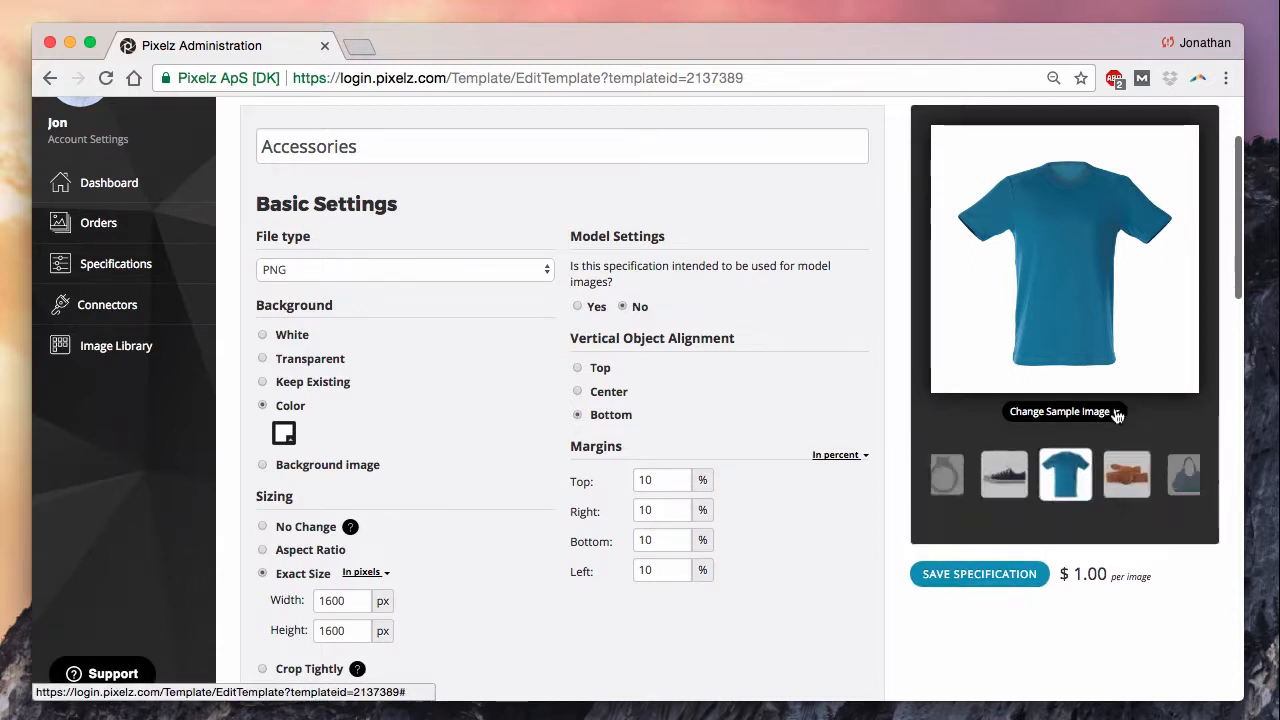
click(1004, 482)
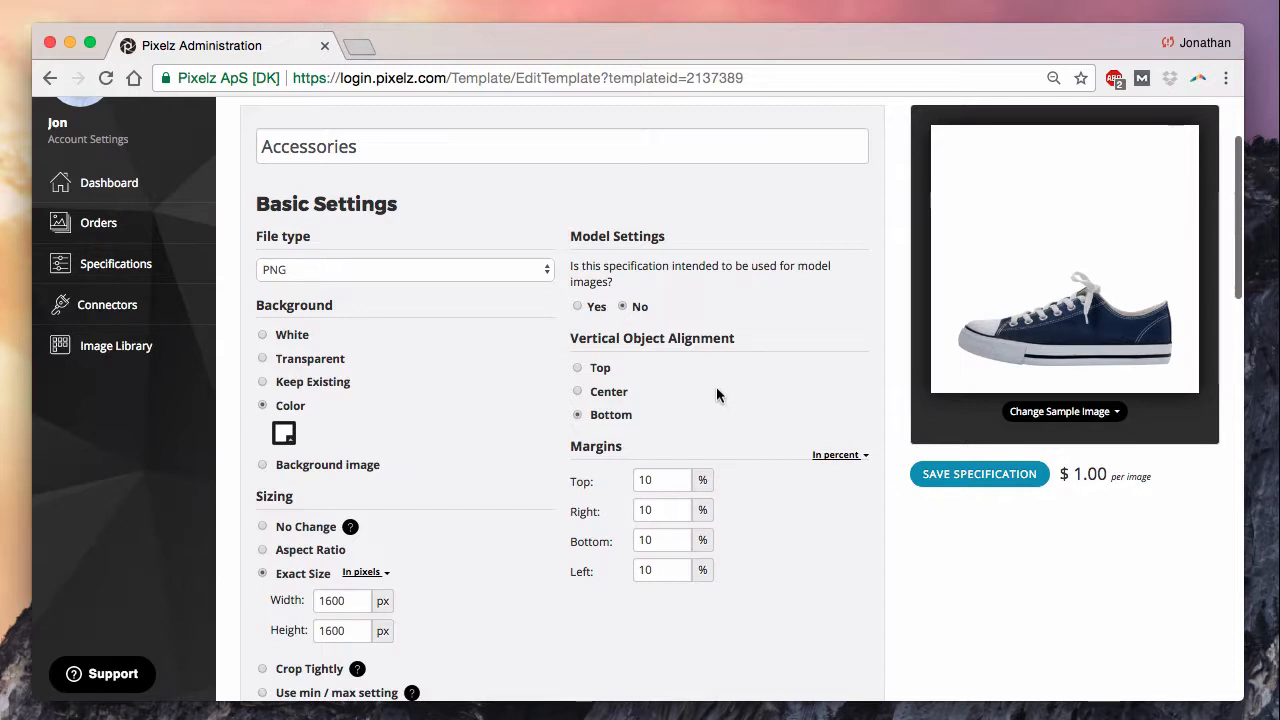
click(579, 392)
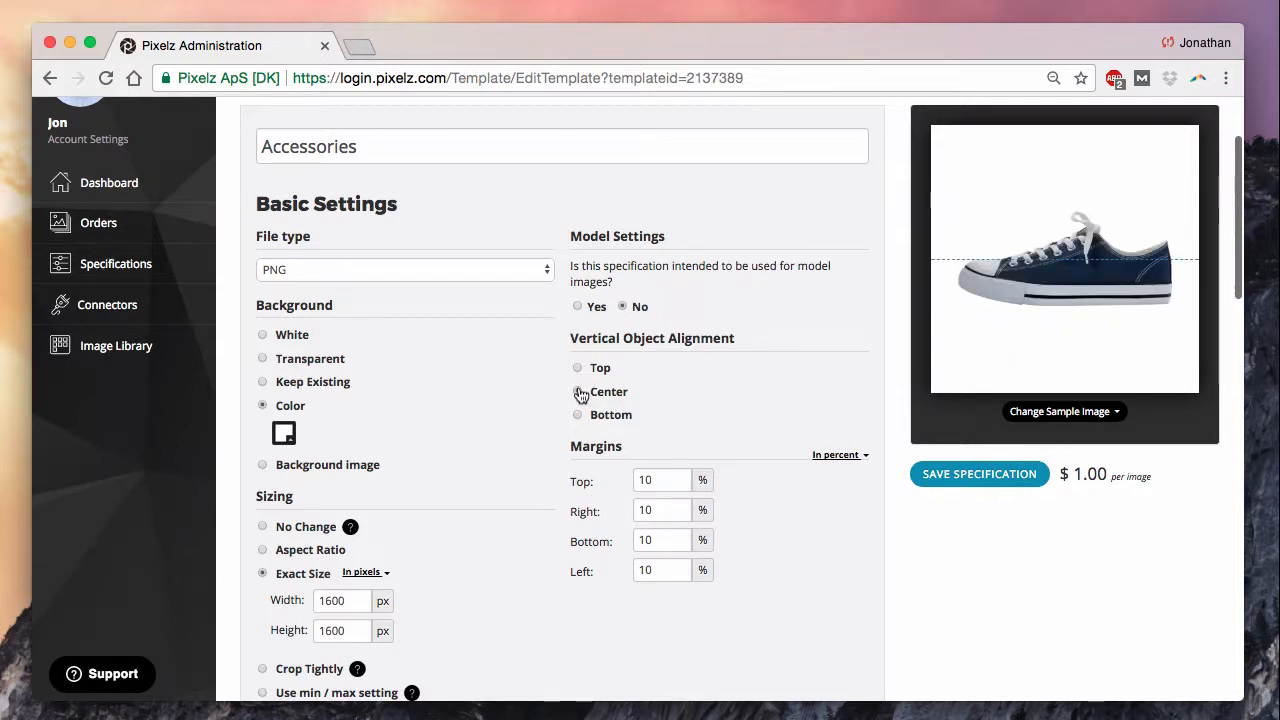
click(577, 367)
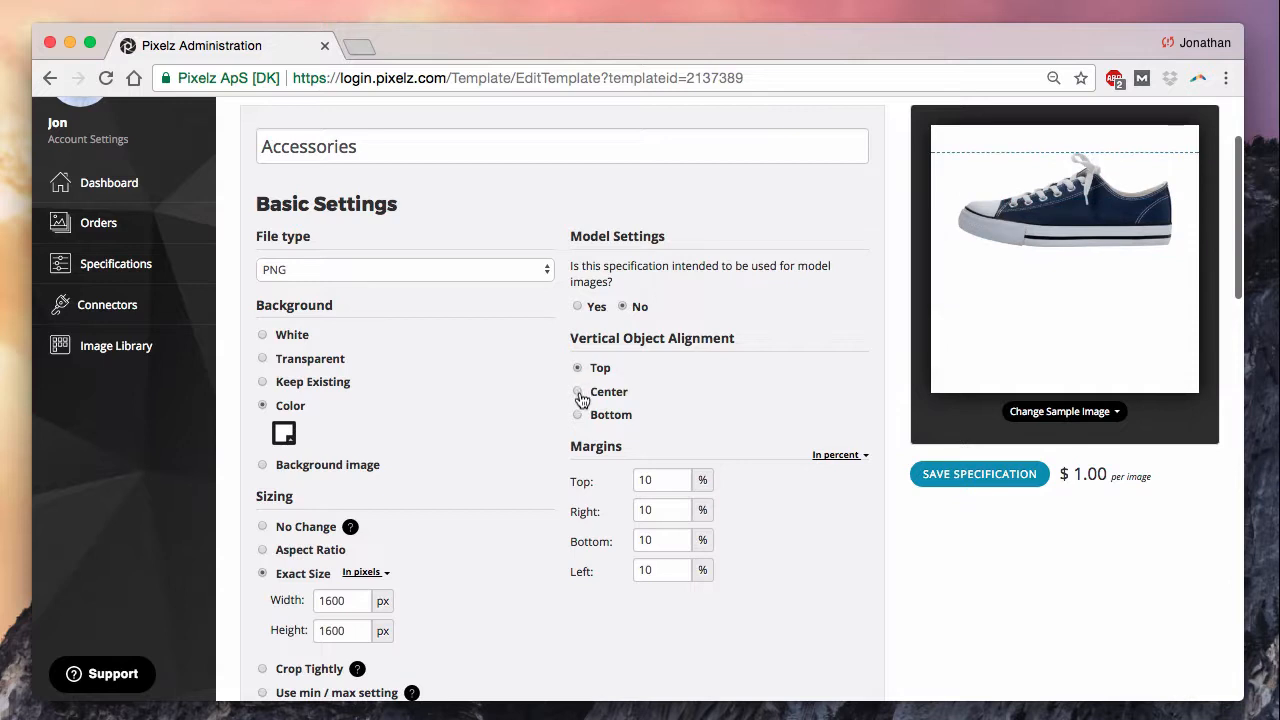
click(579, 392)
click(577, 414)
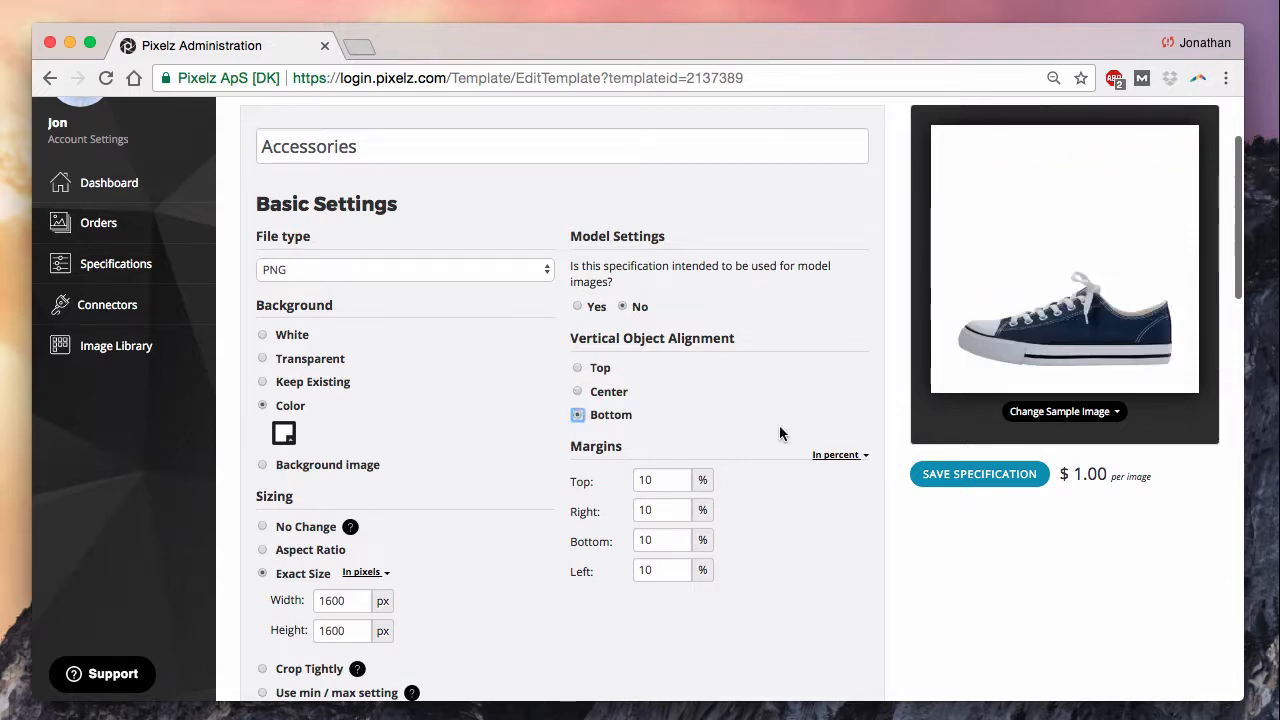
click(585, 397)
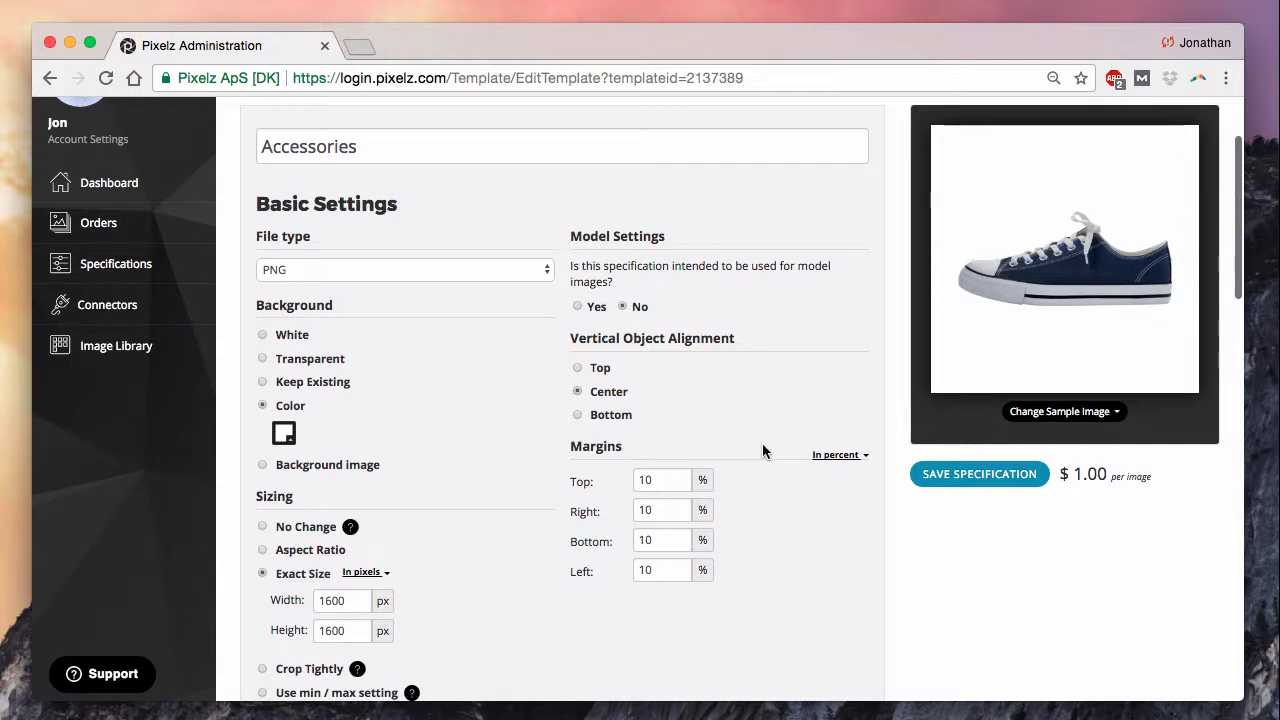
click(577, 416)
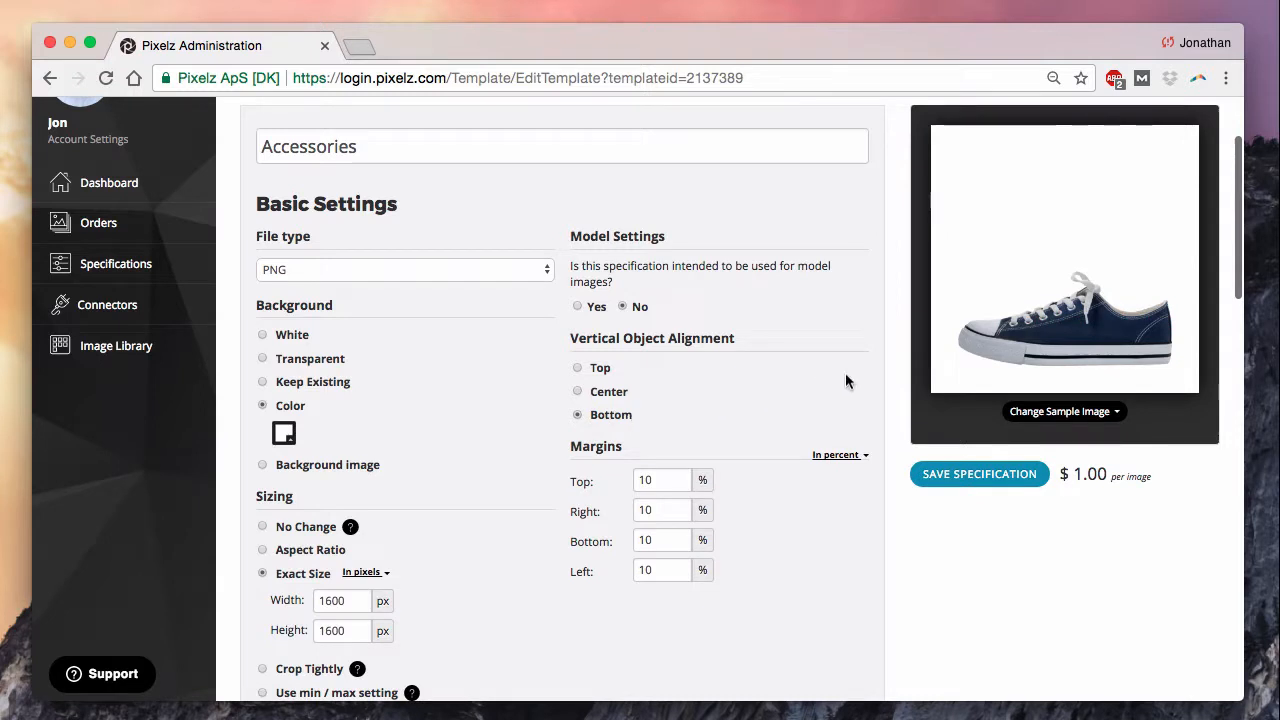
Look through the Retouch Type and Retouch Level options without changing them
scroll(734, 289, down, 3)
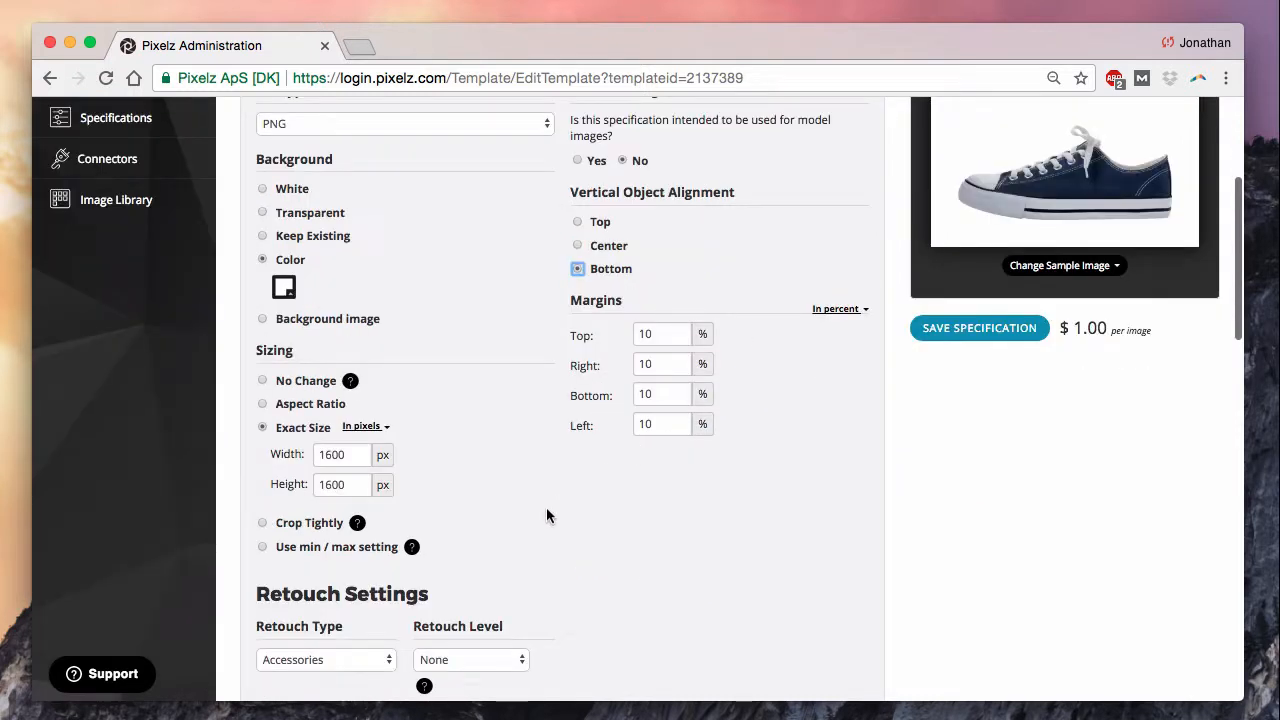
scroll(547, 512, down, 1)
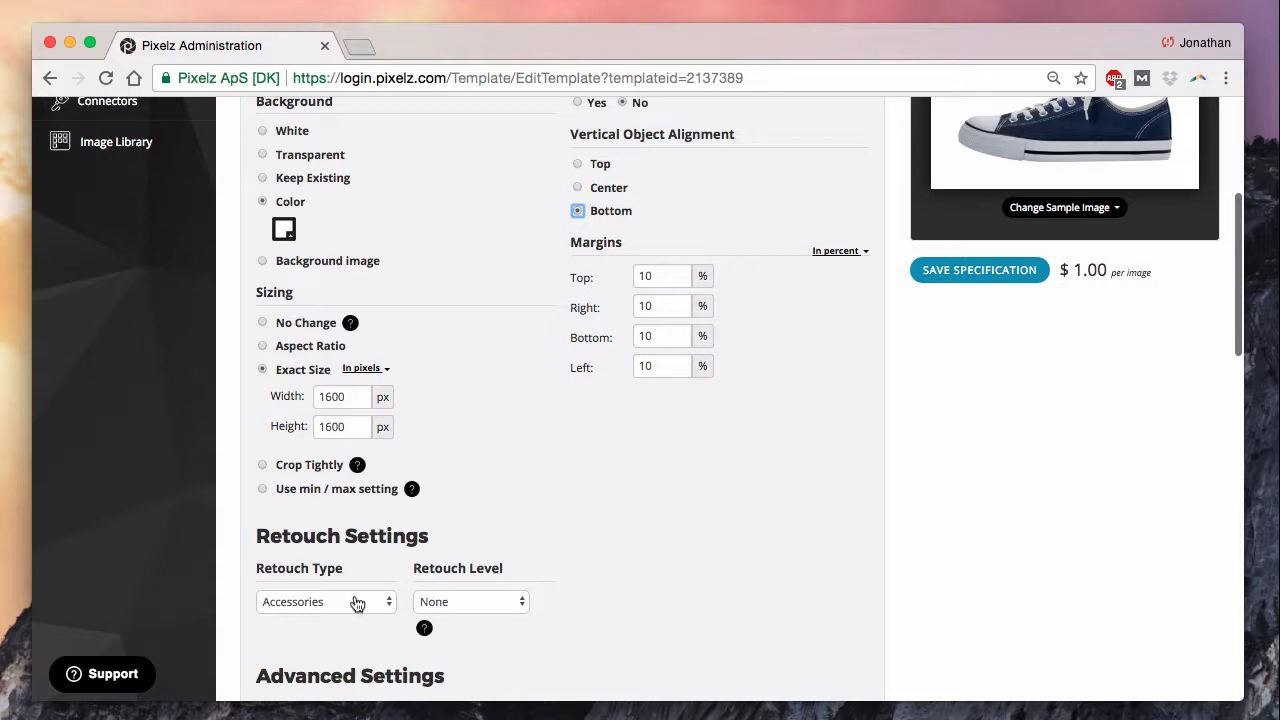
click(385, 601)
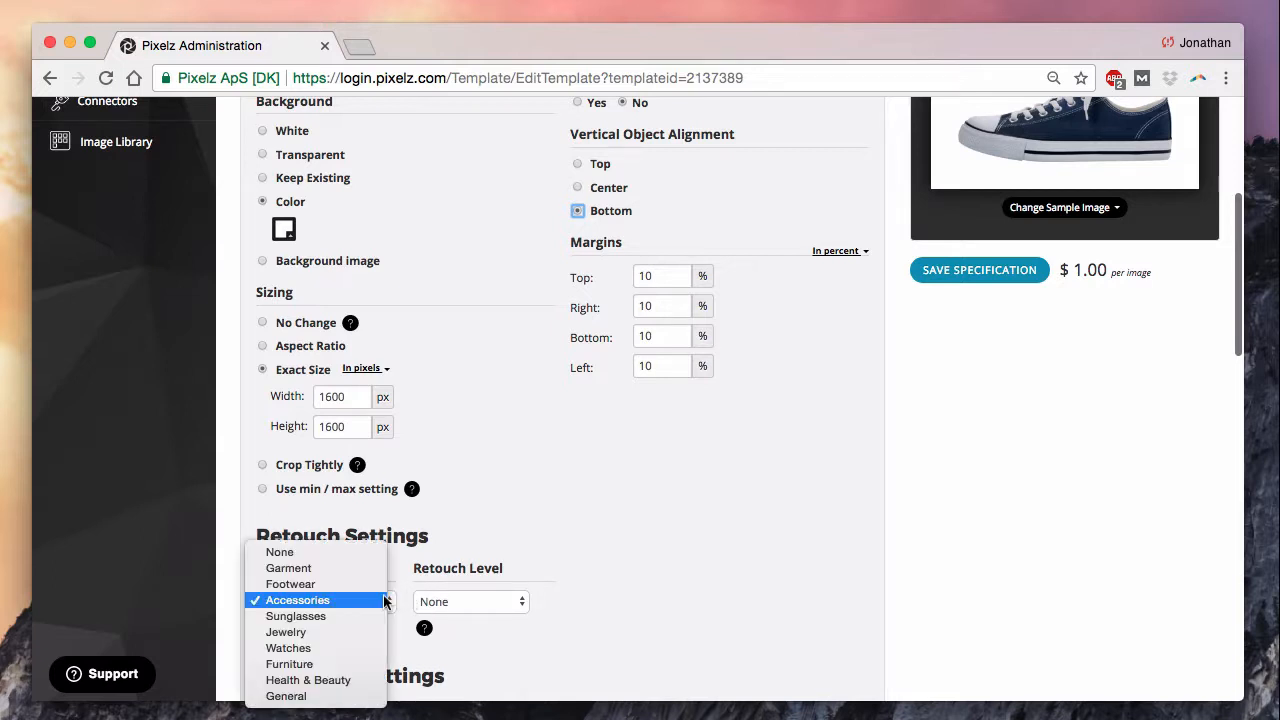
click(412, 565)
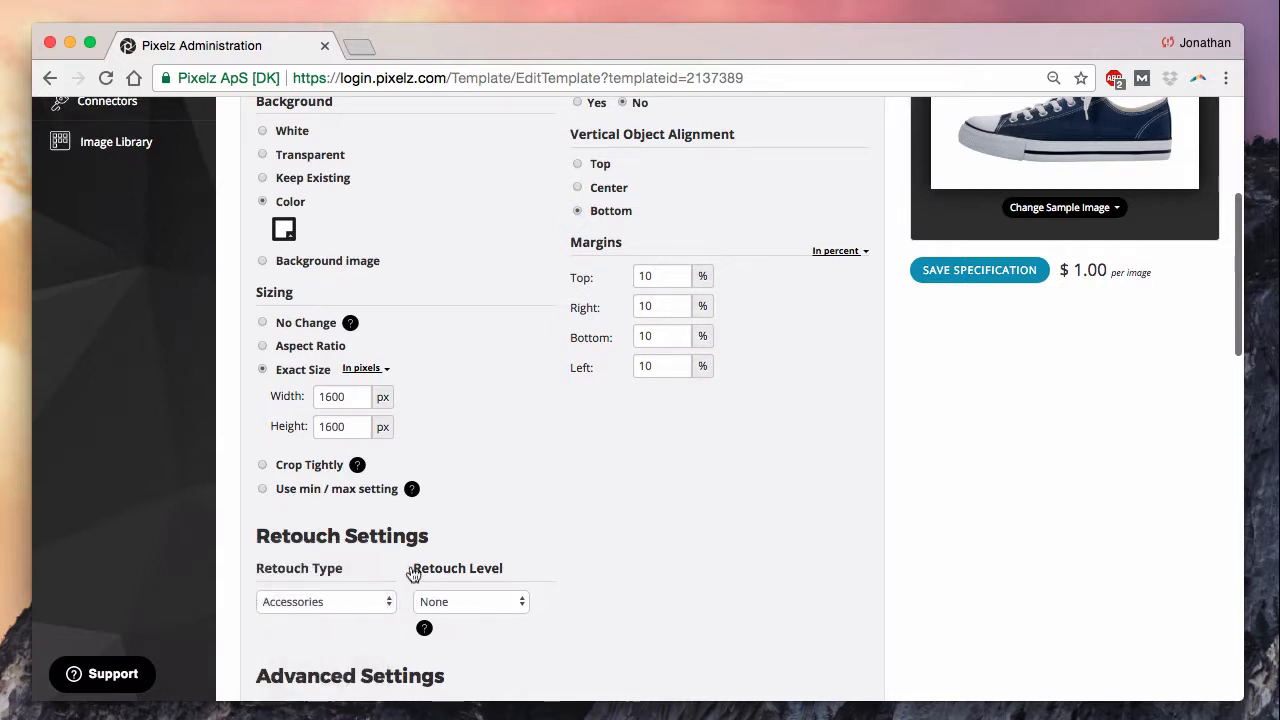
click(515, 602)
click(561, 590)
Read the Accessories Retouch comparison of the Surface and Surface + Shape levels and close it
click(424, 630)
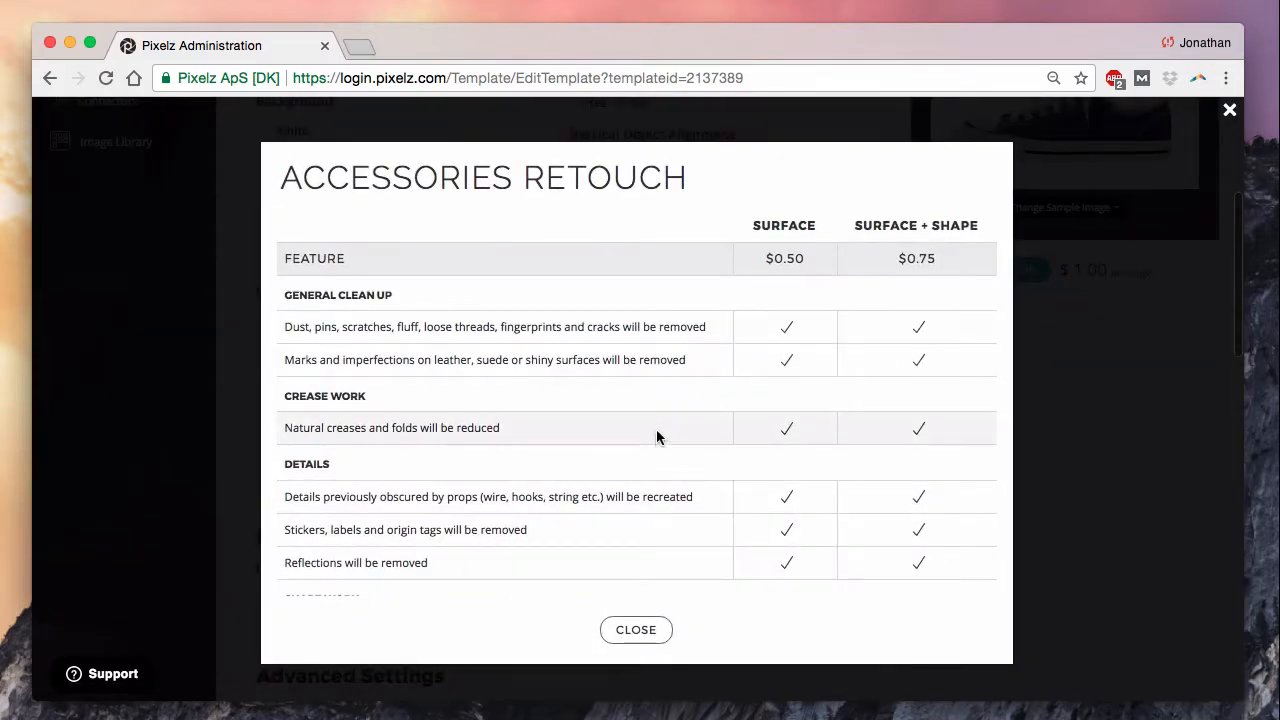
scroll(655, 435, down, 3)
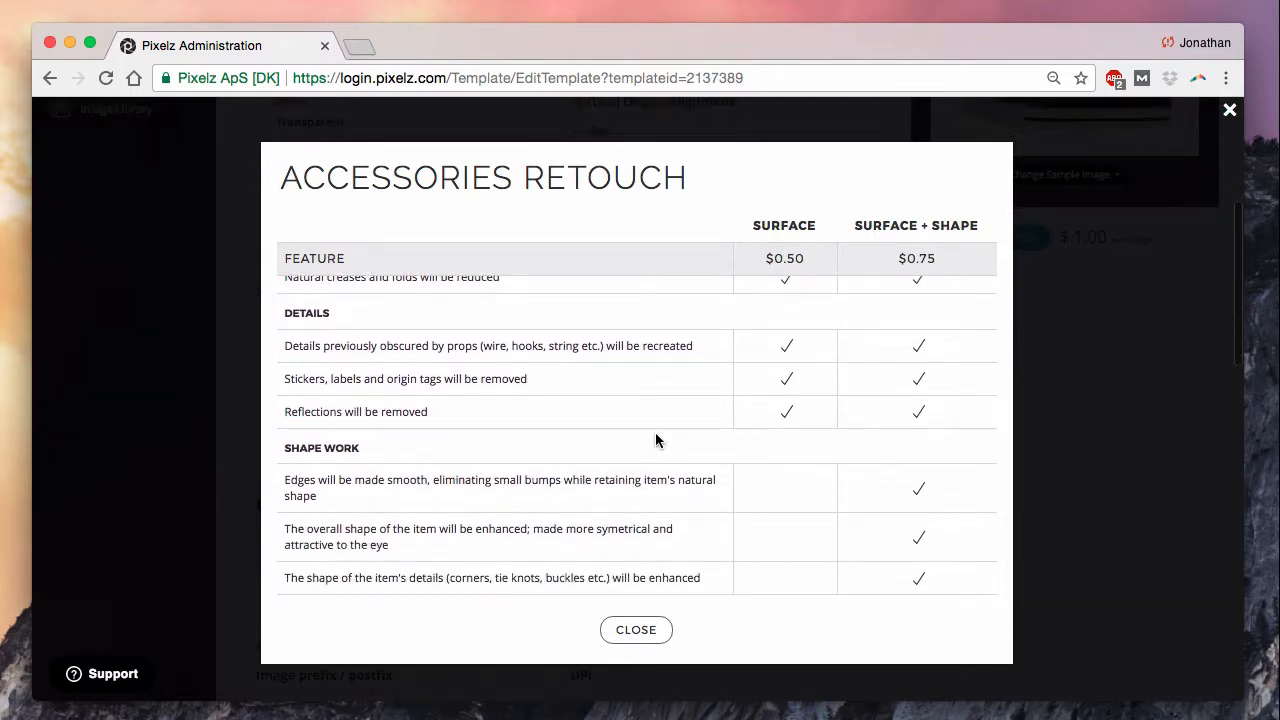
scroll(655, 438, up, 3)
key(Escape)
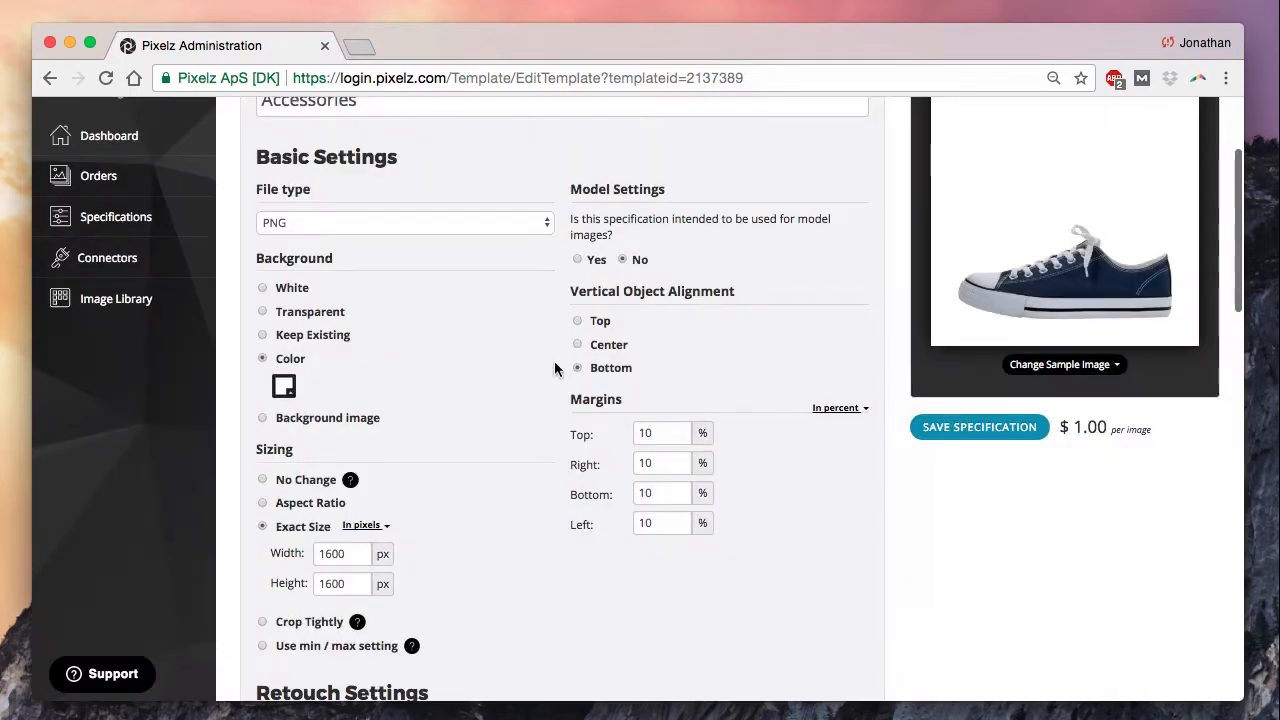
Mark the specification as intended for model images and look through the Model Image Type and Crop of head options
scroll(781, 263, up, 1)
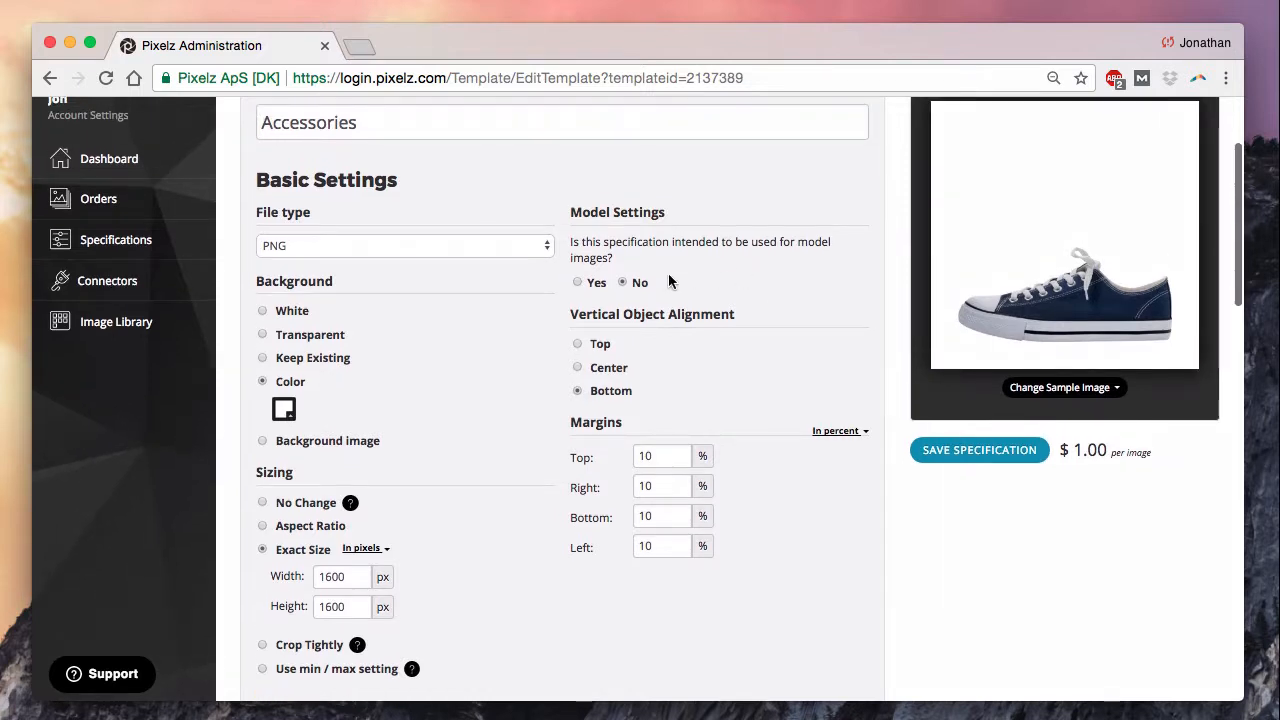
scroll(662, 276, down, 2)
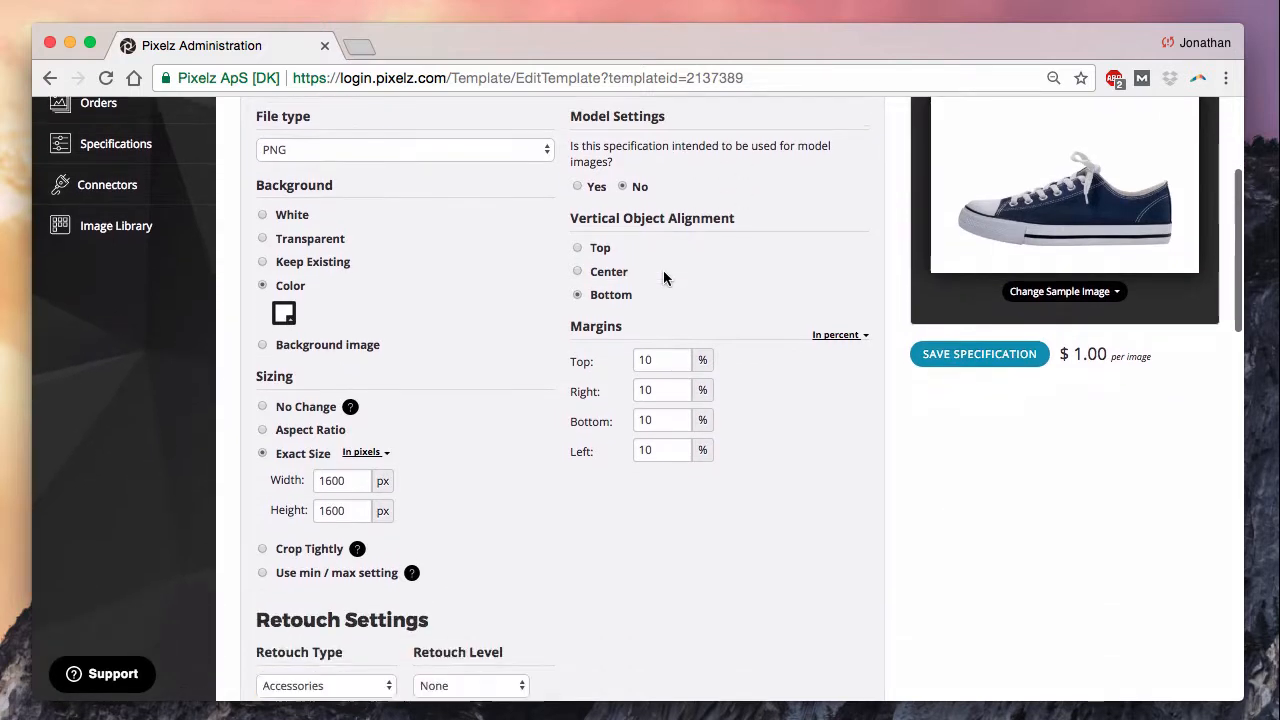
scroll(550, 492, up, 3)
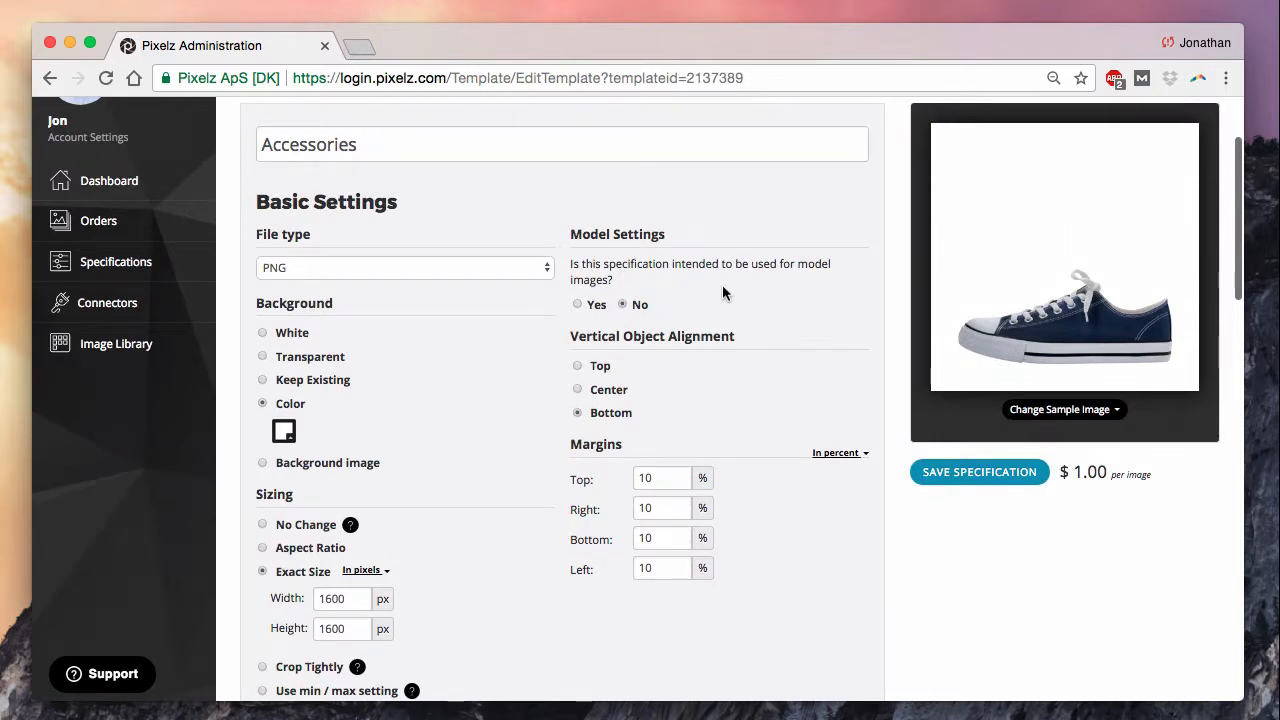
click(578, 305)
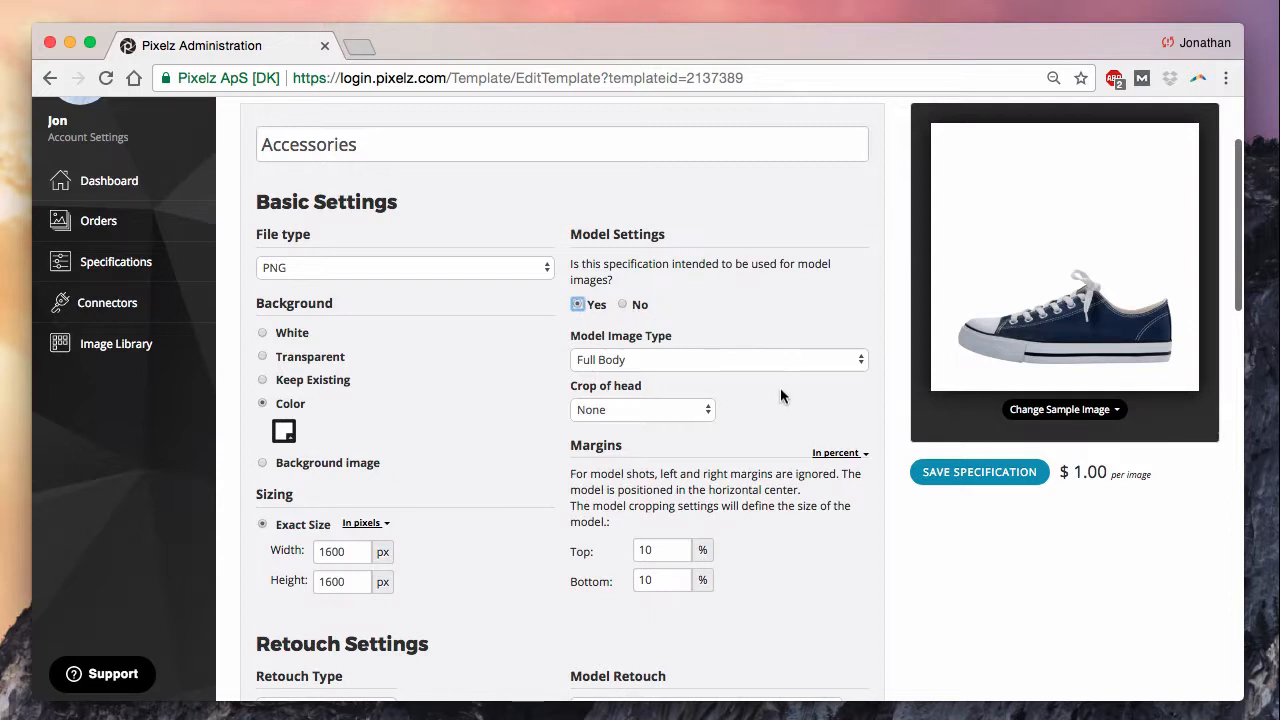
click(851, 369)
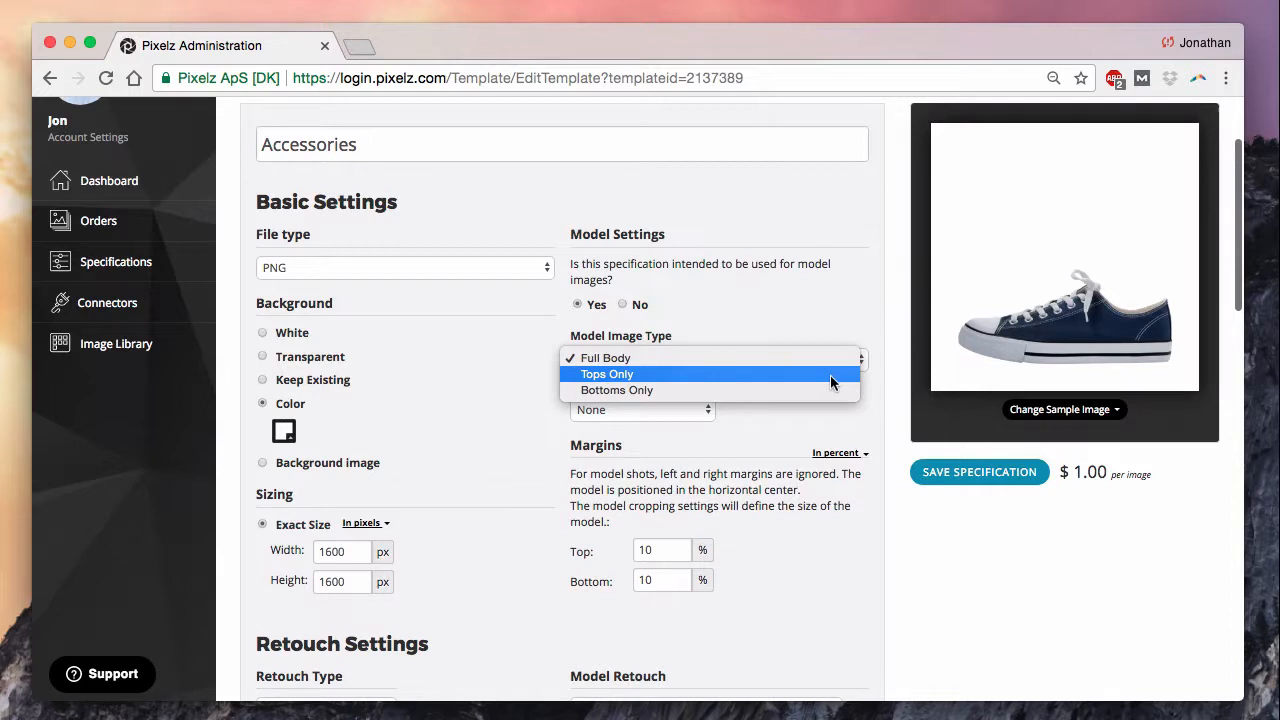
click(820, 415)
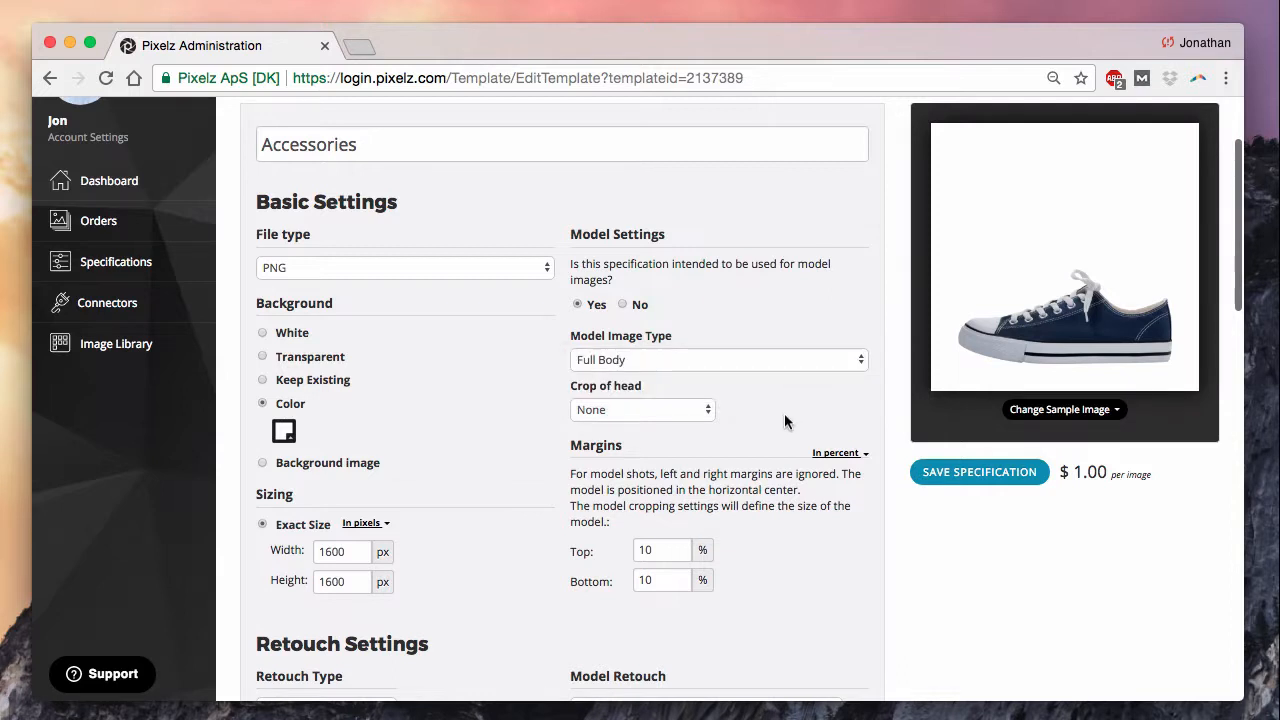
click(708, 412)
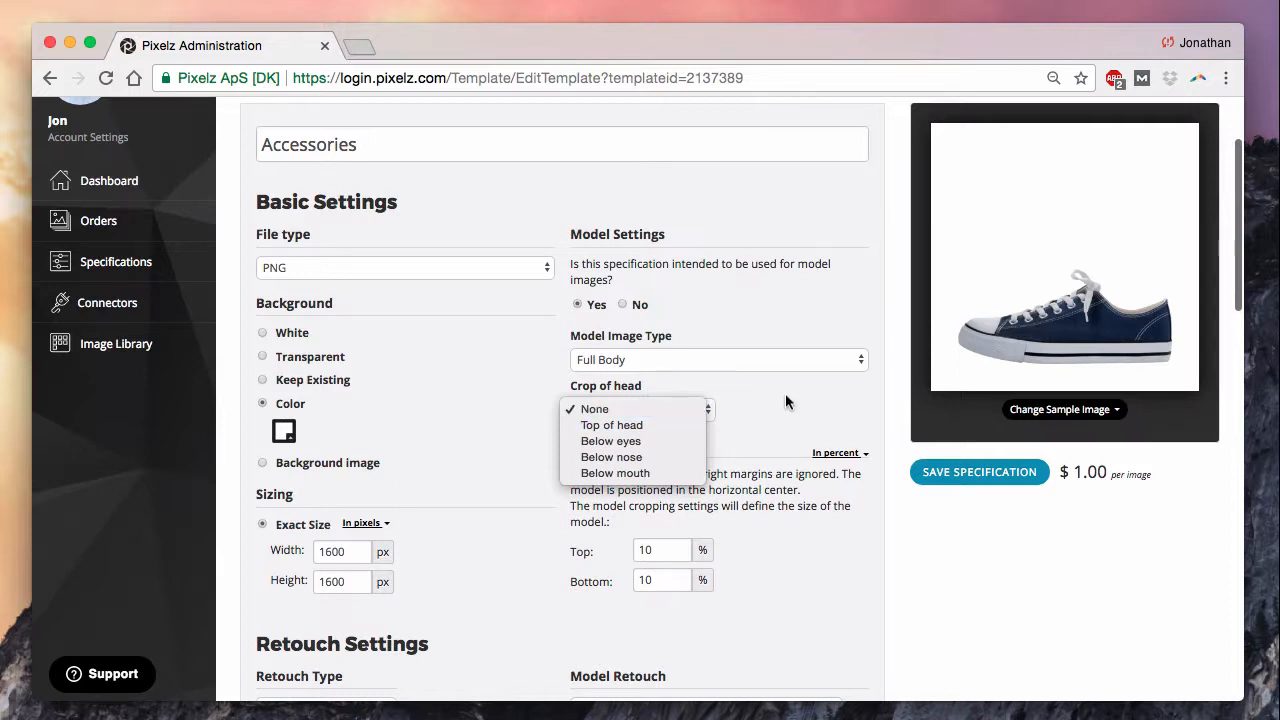
Look through the Model Retouch options, leaving the choice at None
scroll(785, 405, down, 1)
scroll(761, 413, down, 5)
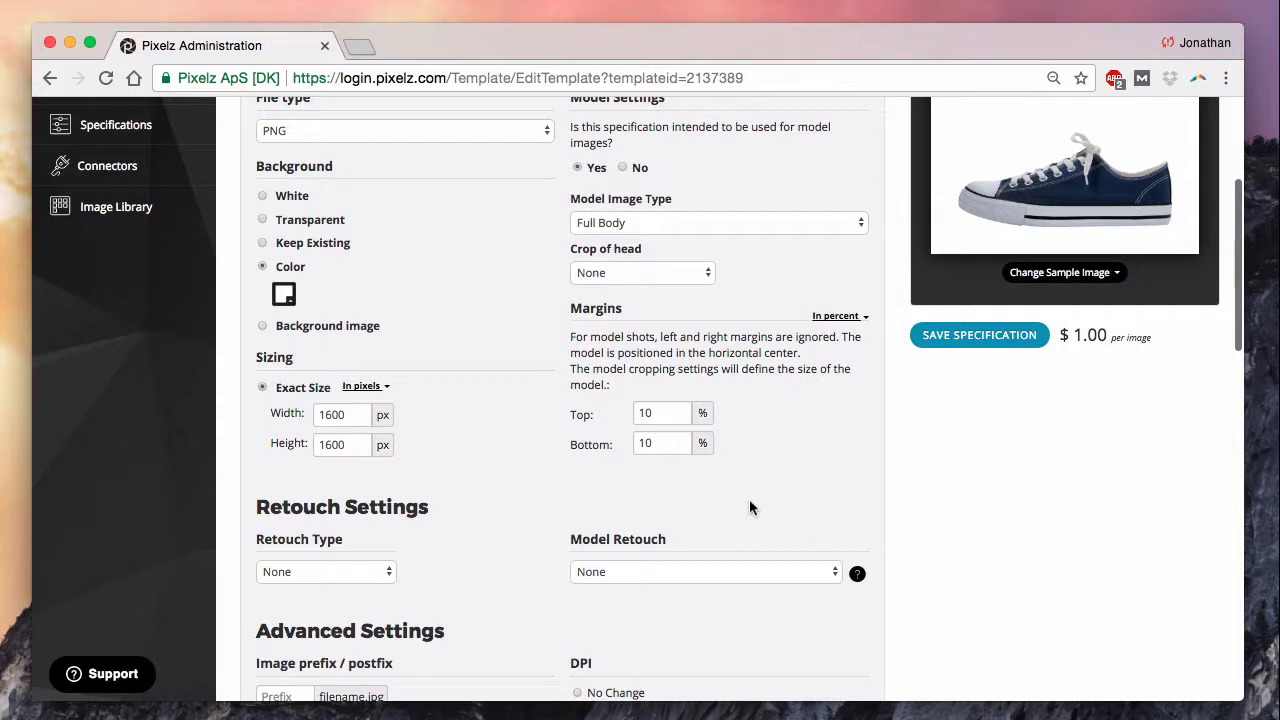
scroll(749, 511, down, 1)
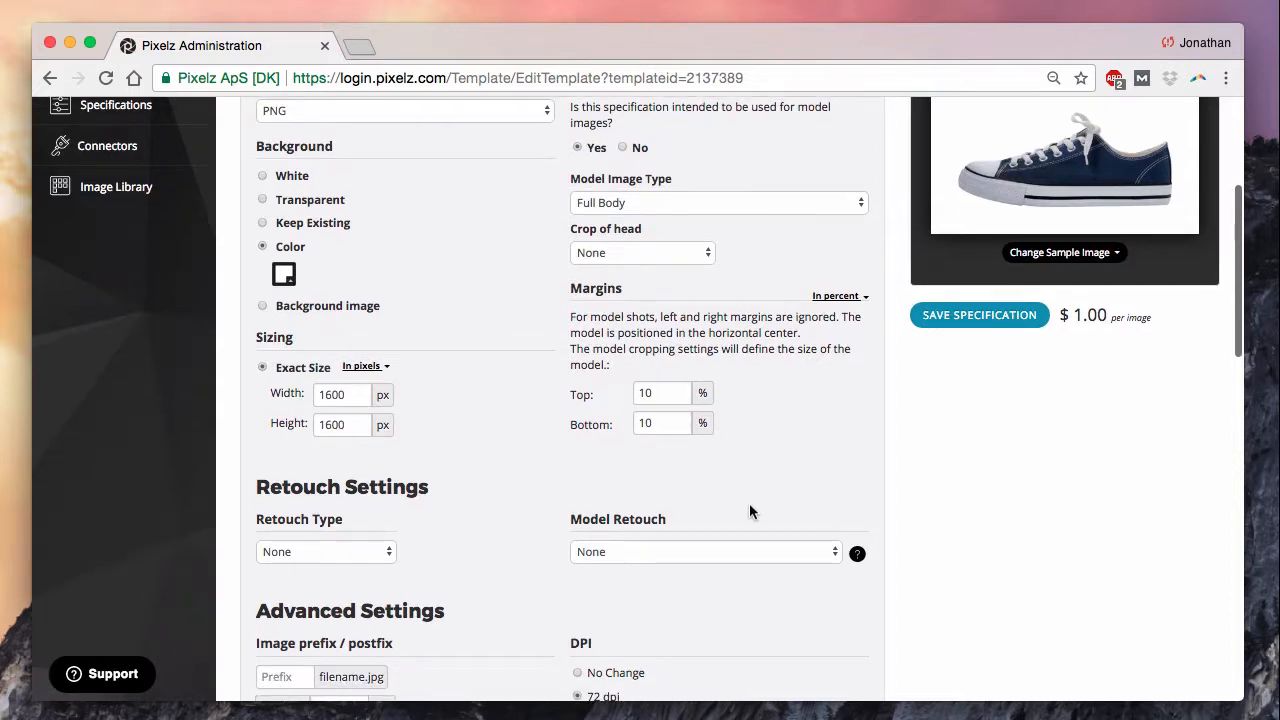
click(830, 551)
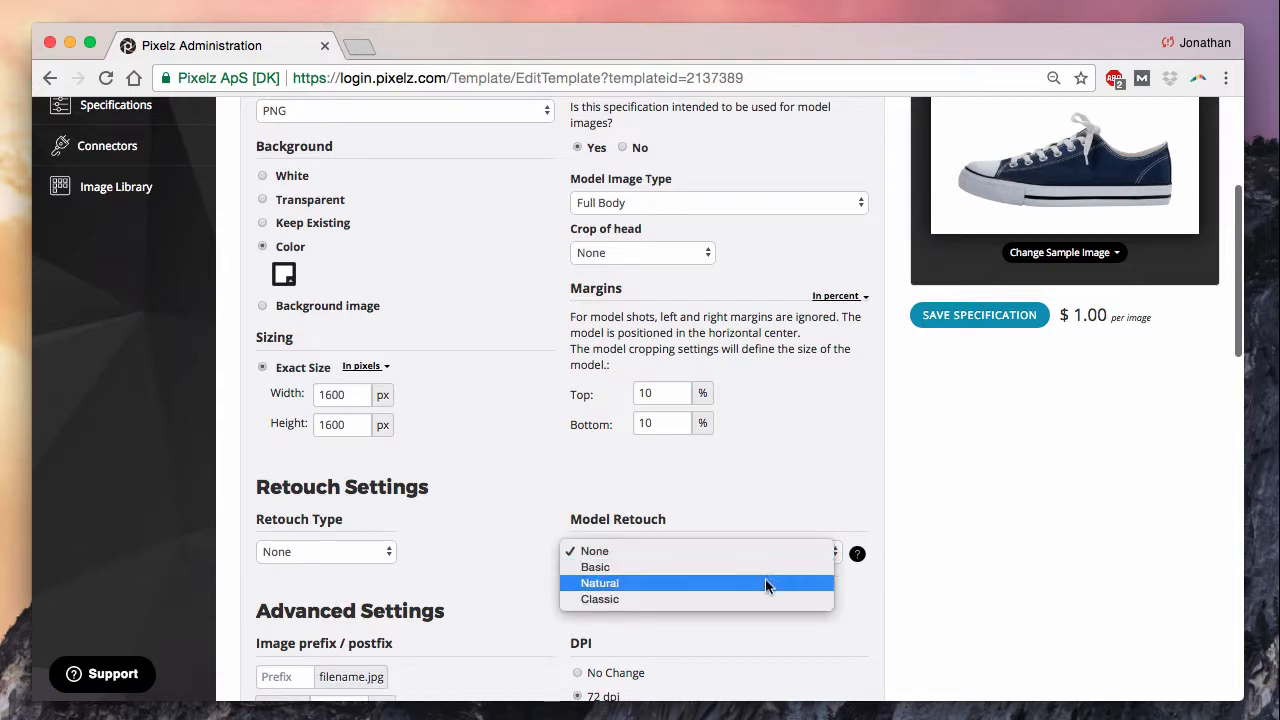
click(798, 497)
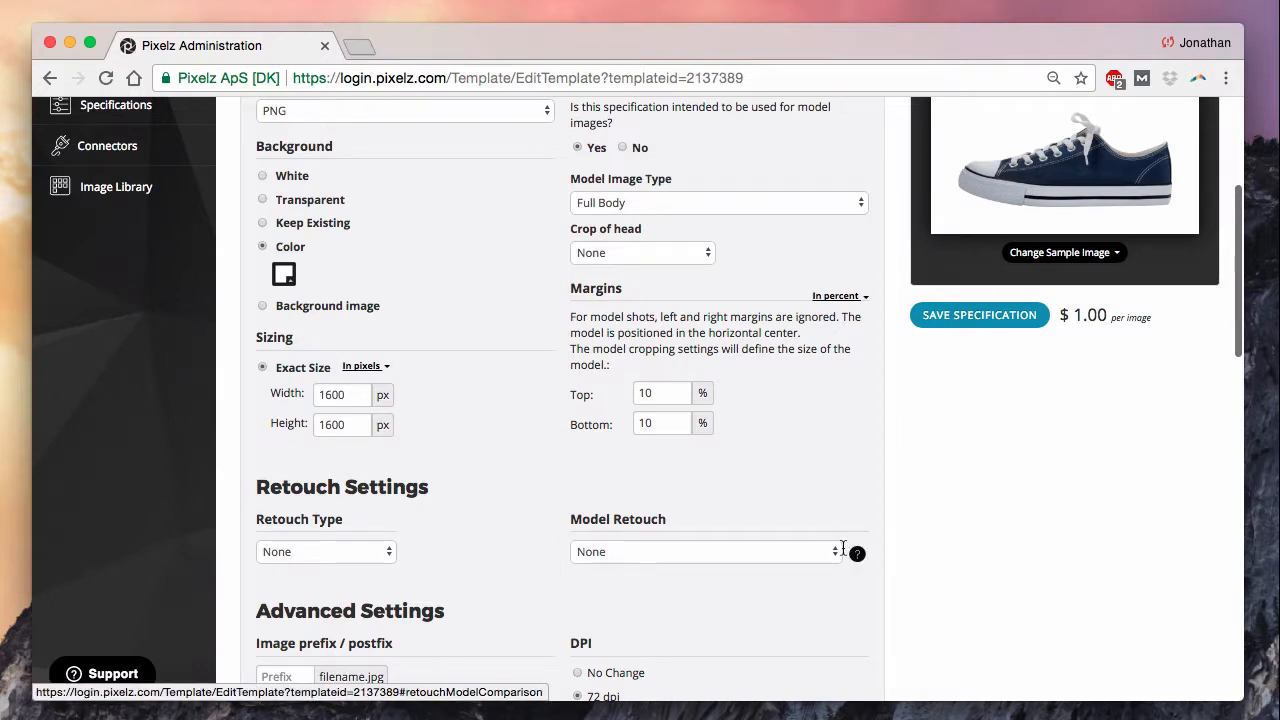
Examine the Advanced Settings, from image prefix and color profile to DPI, metadata, watermark and compression
scroll(799, 429, up, 1)
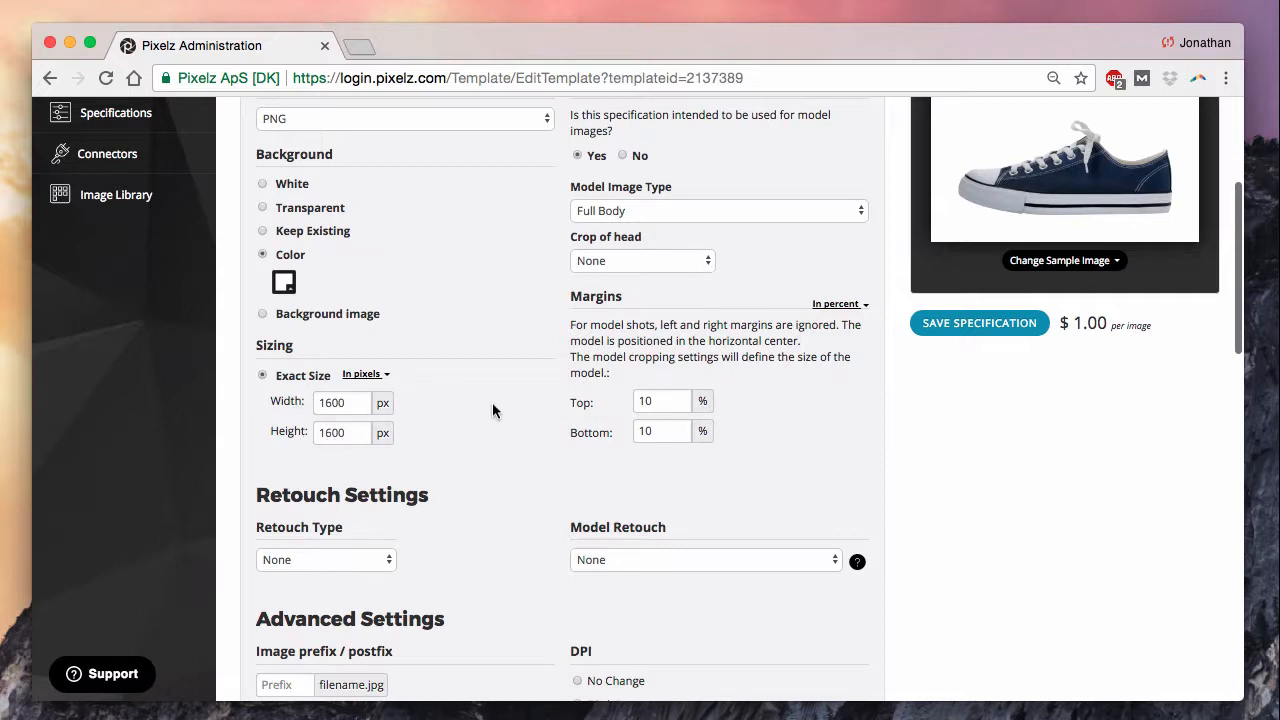
scroll(492, 462, down, 5)
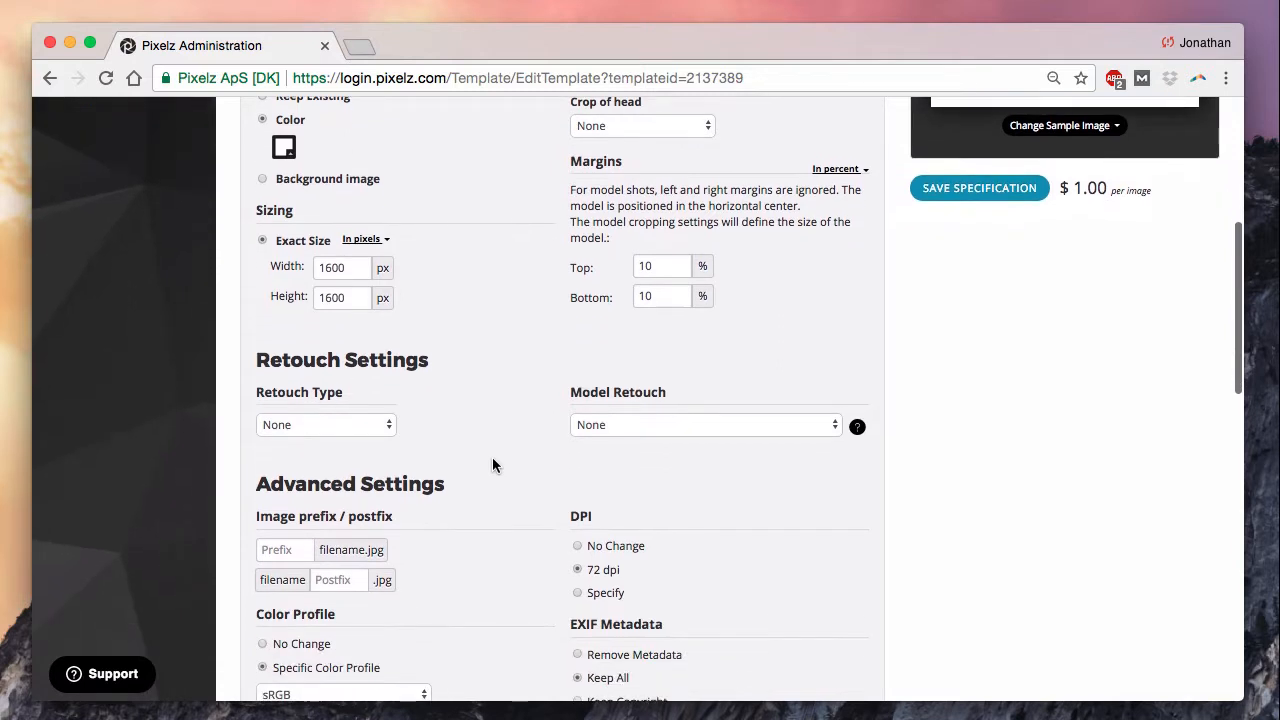
scroll(492, 465, down, 4)
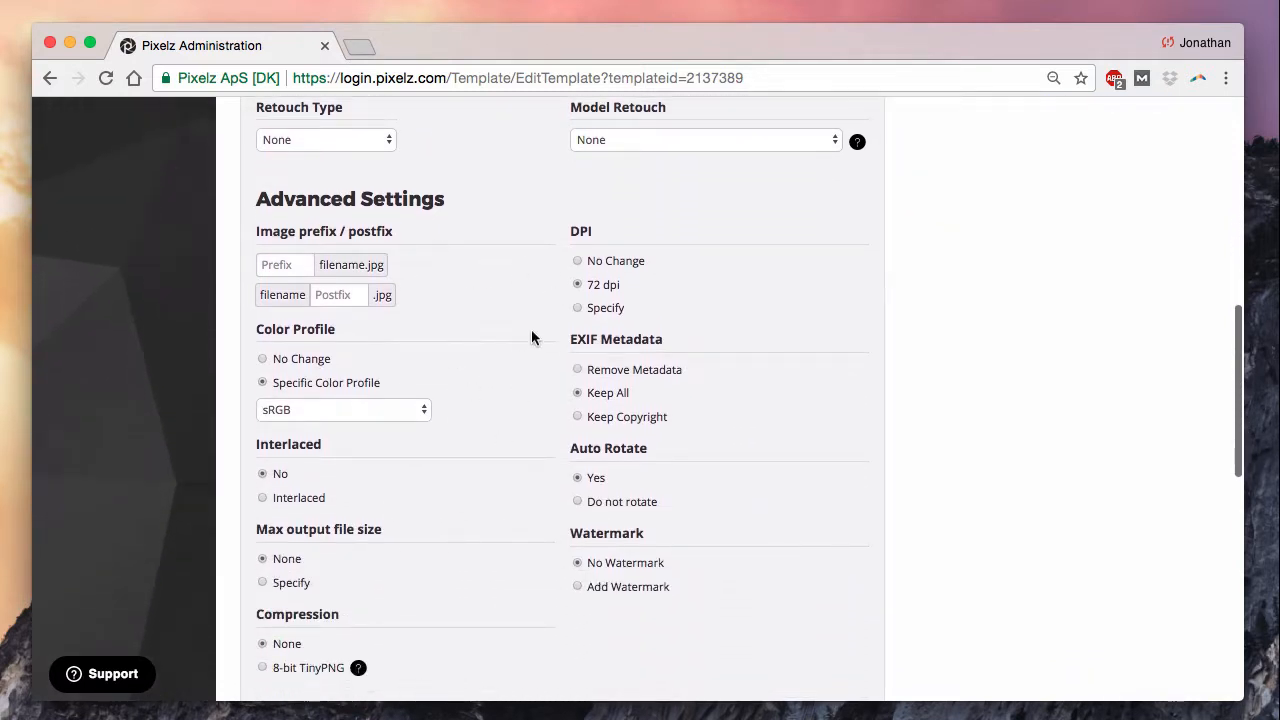
scroll(514, 392, down, 2)
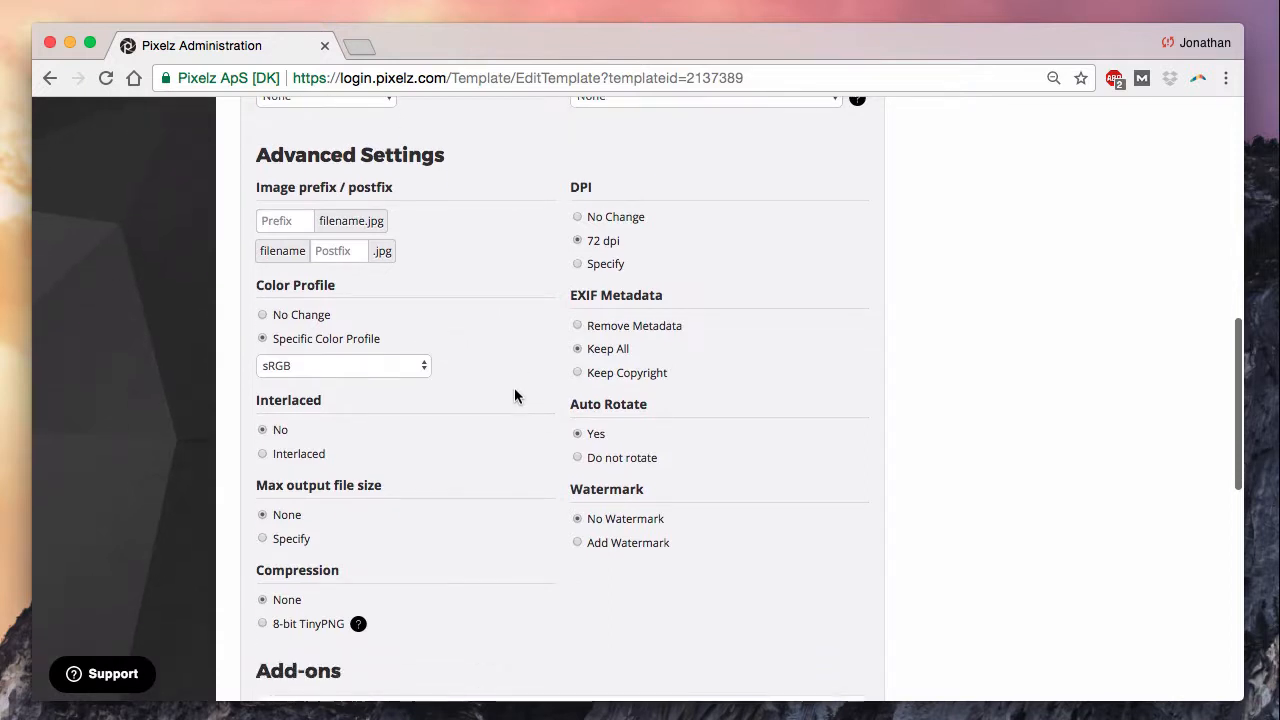
scroll(540, 413, up, 2)
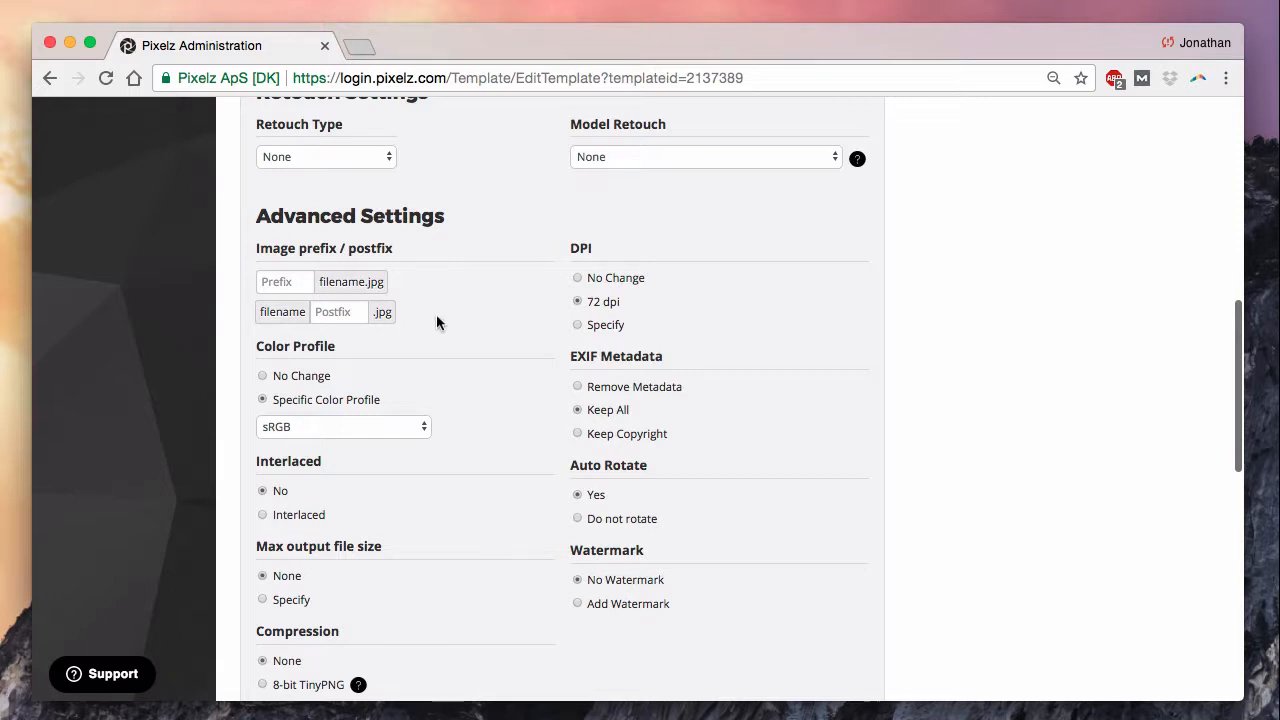
scroll(436, 321, down, 2)
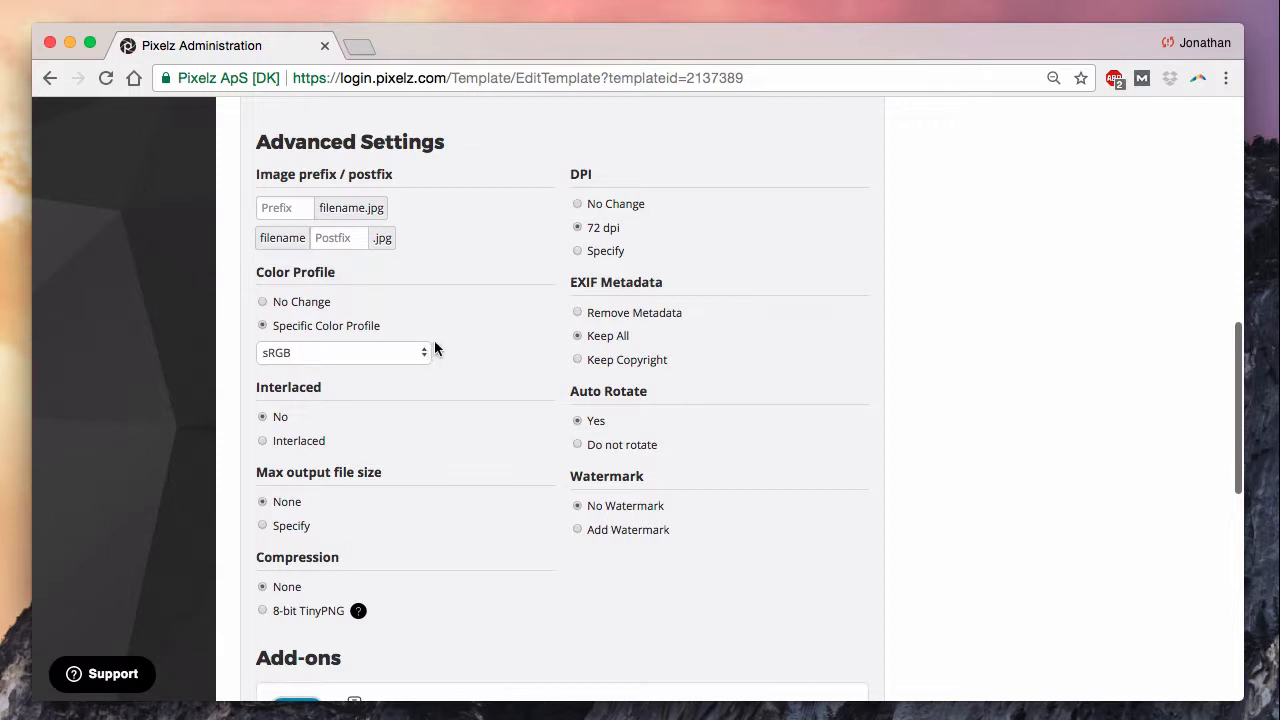
Look through the Specific Color Profile choices and the custom Max output file size option, leaving sRGB and None selected
click(423, 358)
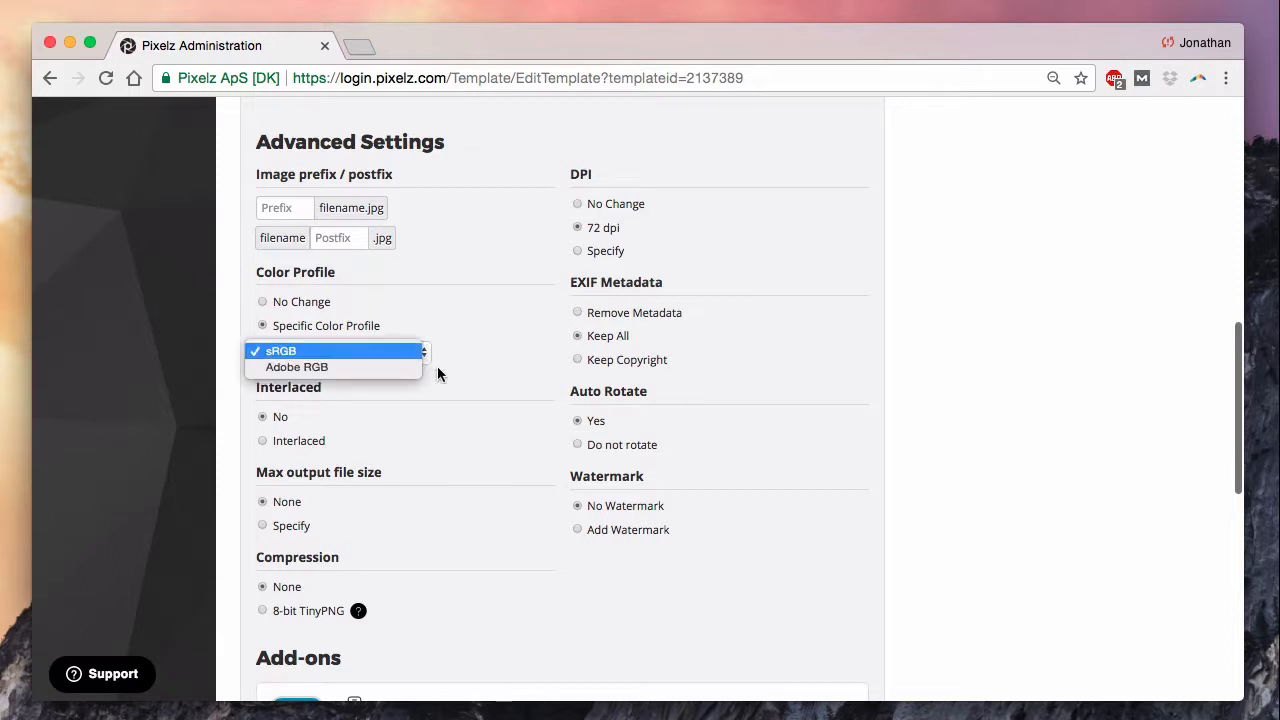
click(471, 356)
scroll(472, 357, down, 3)
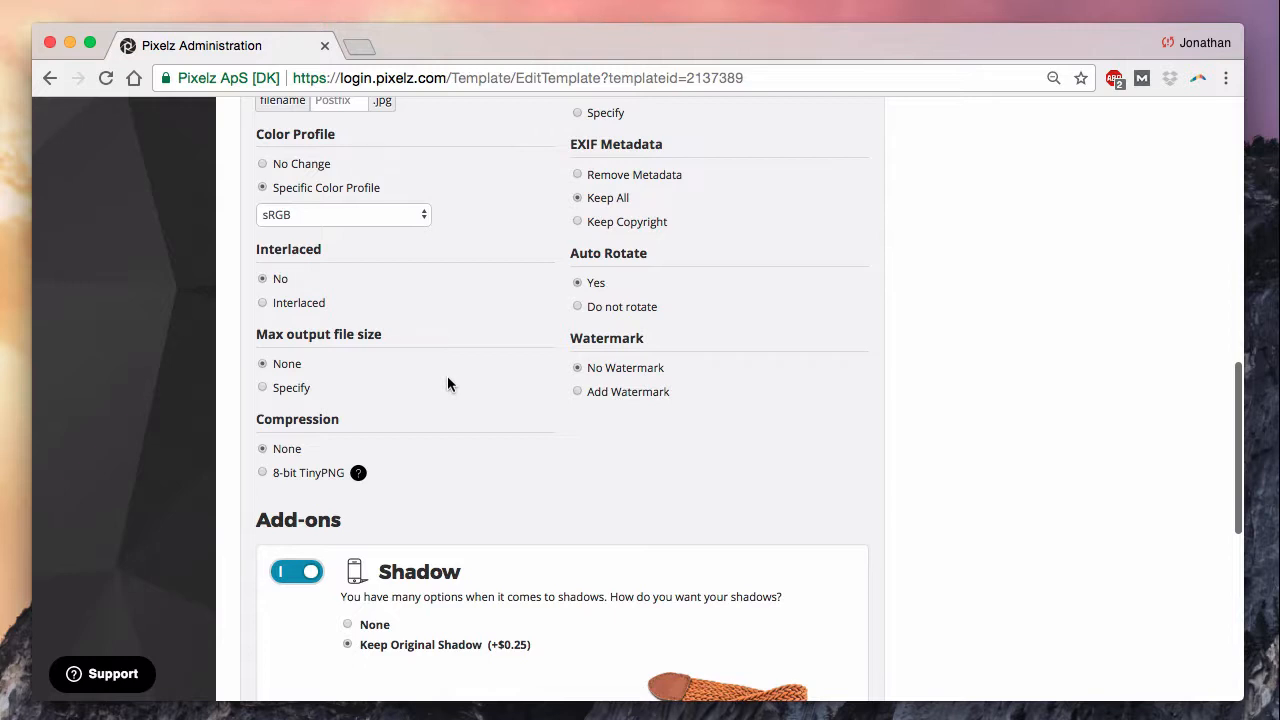
click(263, 390)
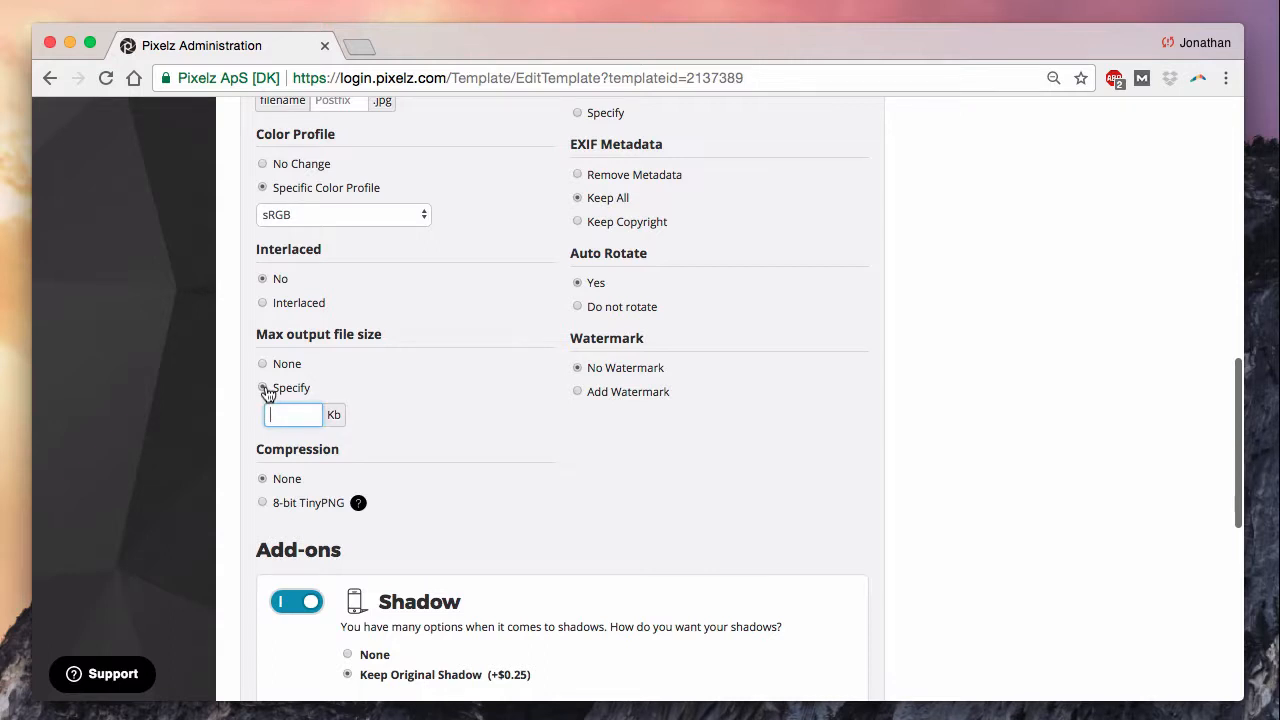
click(263, 364)
scroll(430, 407, down, 1)
scroll(430, 407, down, 1)
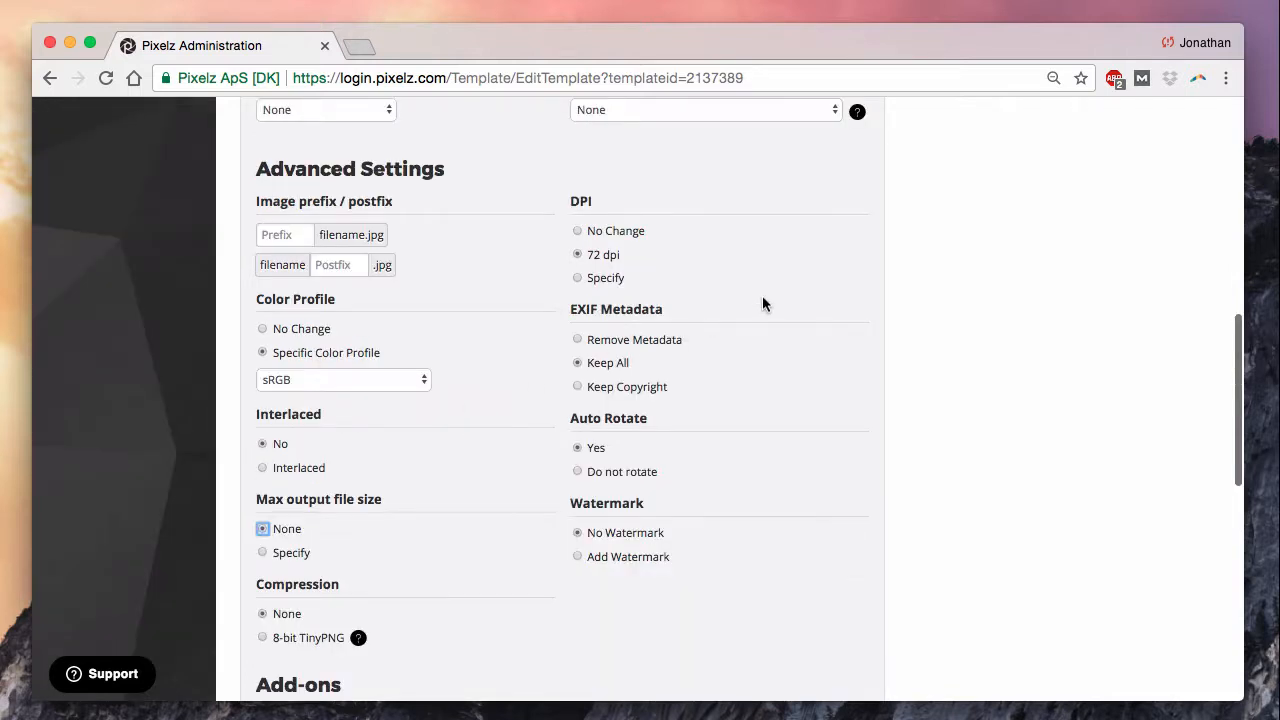
Look at the custom DPI option and the EXIF Metadata choices, leaving 72 dpi and Keep All selected
scroll(762, 298, up, 2)
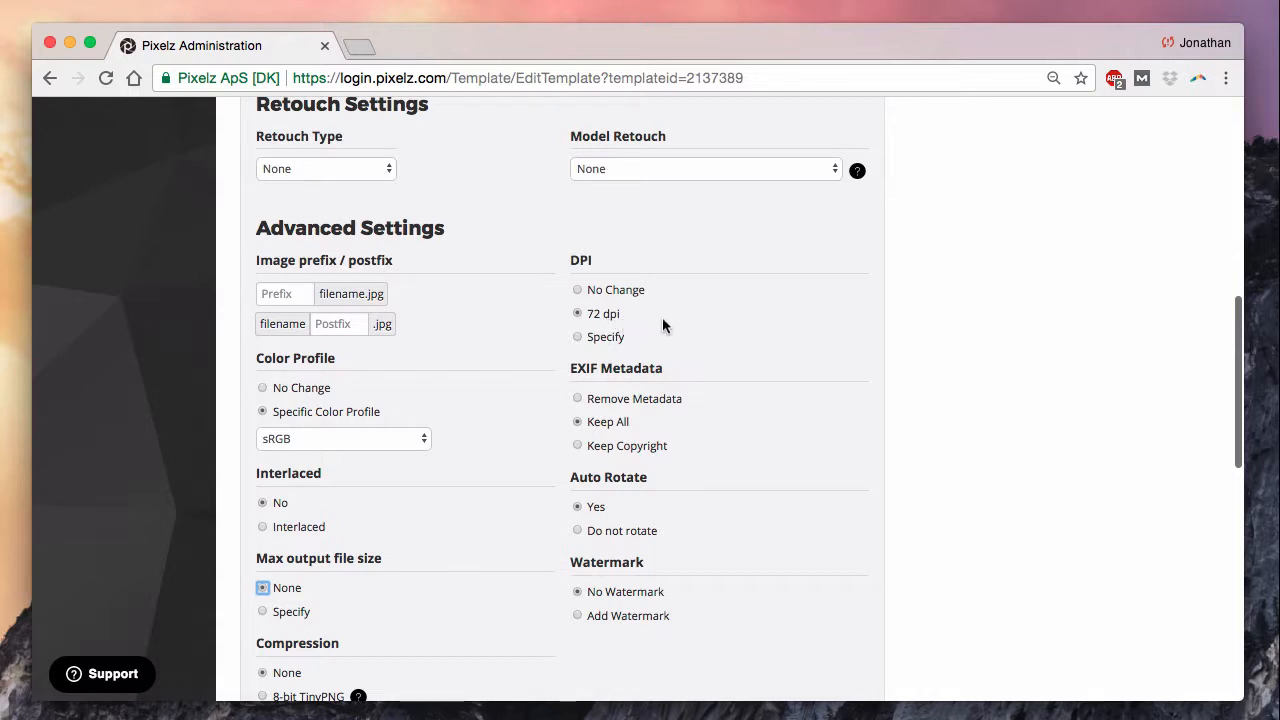
click(578, 337)
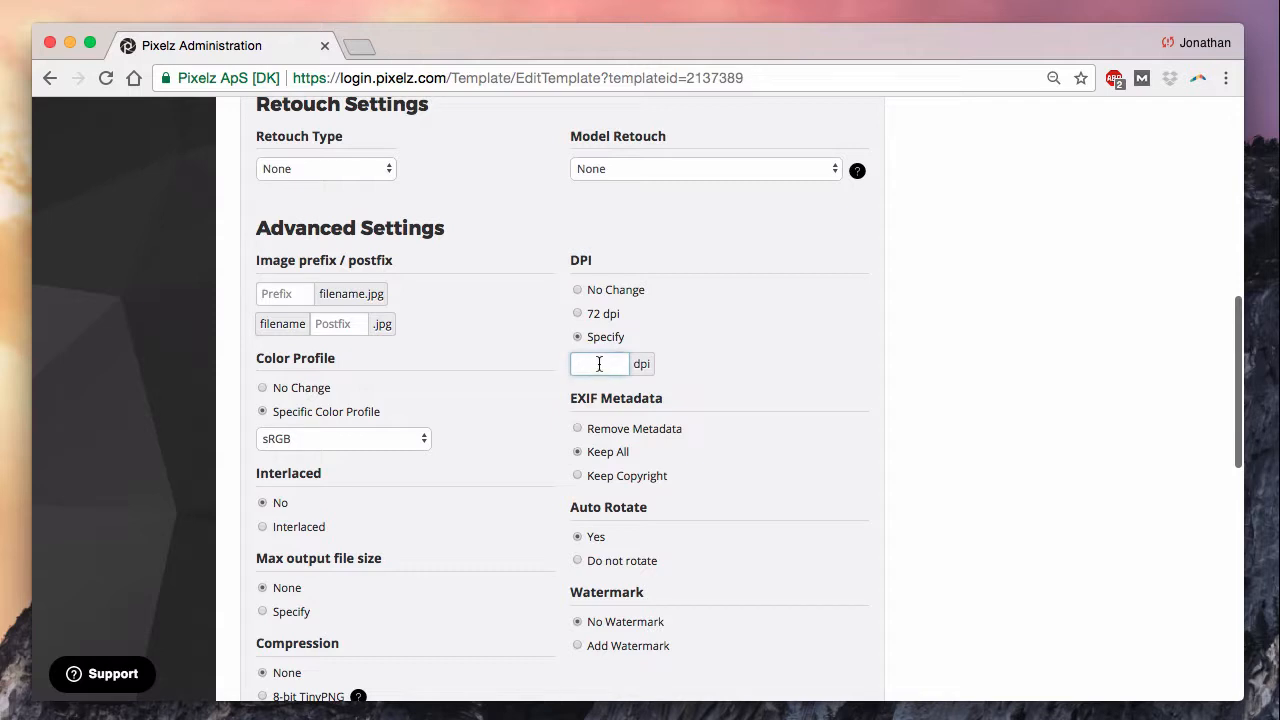
click(577, 313)
scroll(753, 388, down, 2)
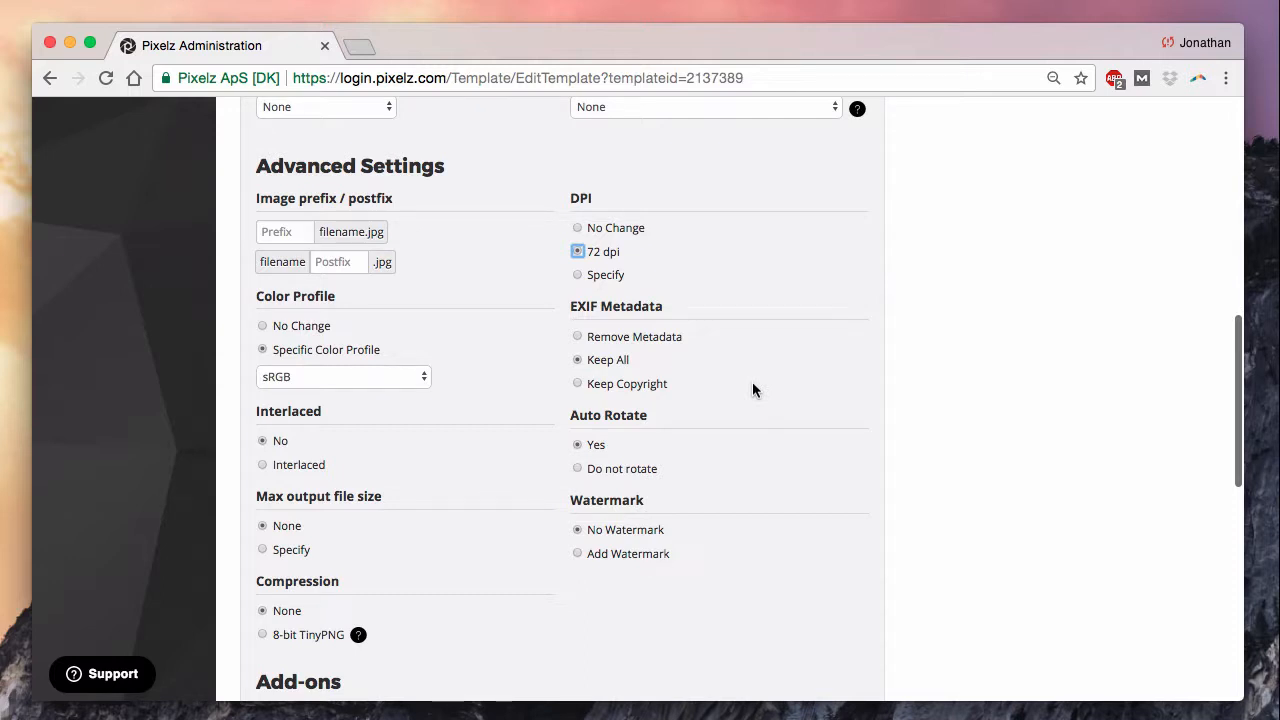
click(662, 337)
click(577, 360)
scroll(740, 380, down, 2)
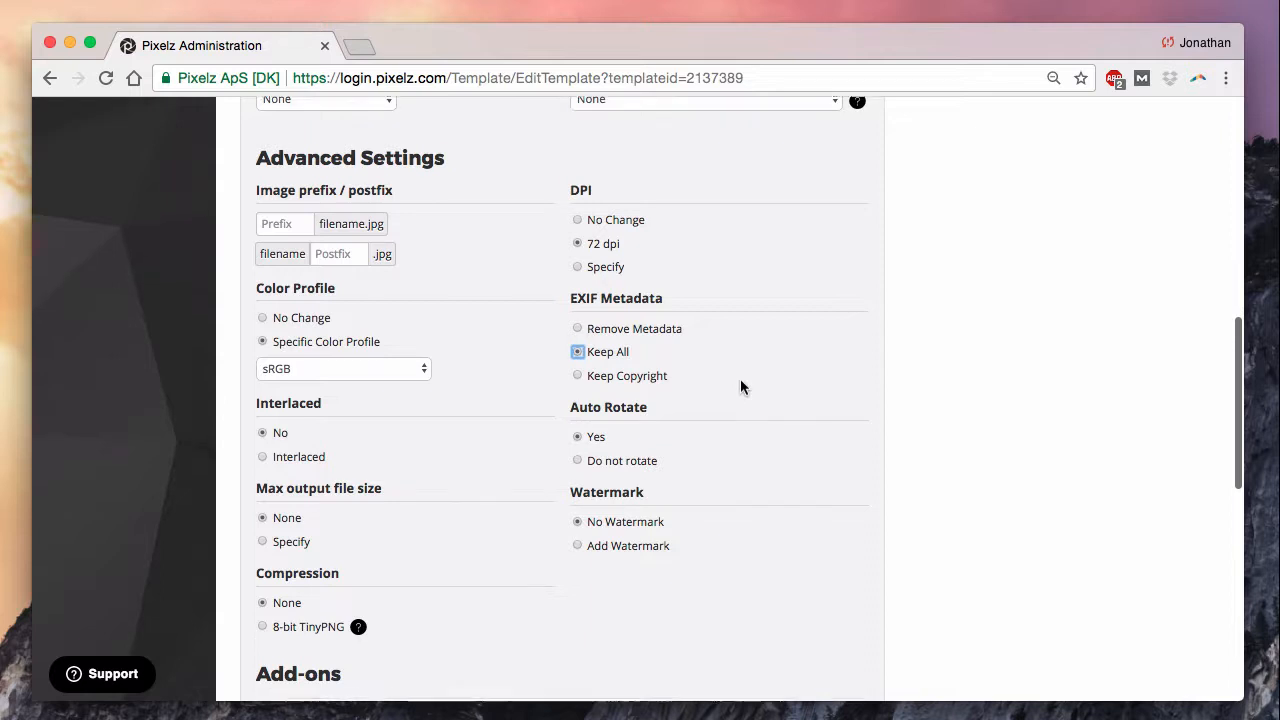
Look at the Auto Rotate and Add Watermark options, leaving rotation at Yes and the watermark at No Watermark
scroll(741, 381, down, 1)
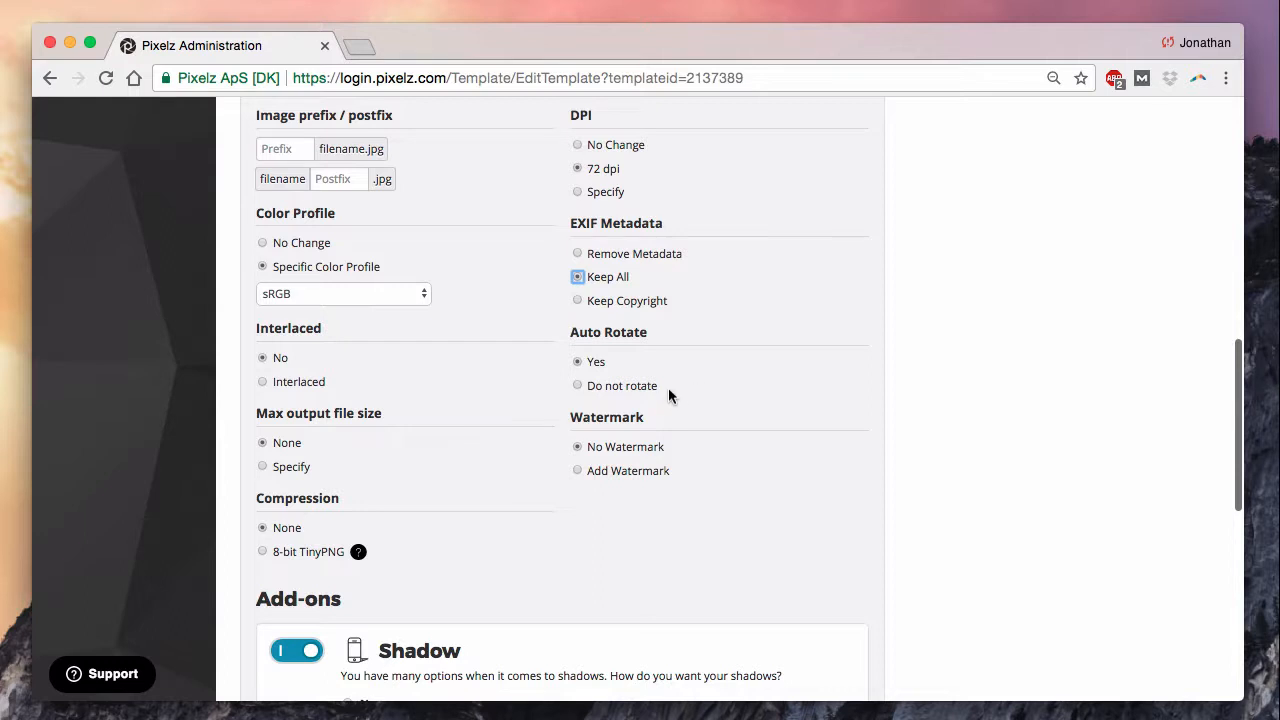
click(579, 388)
click(579, 363)
scroll(650, 408, down, 1)
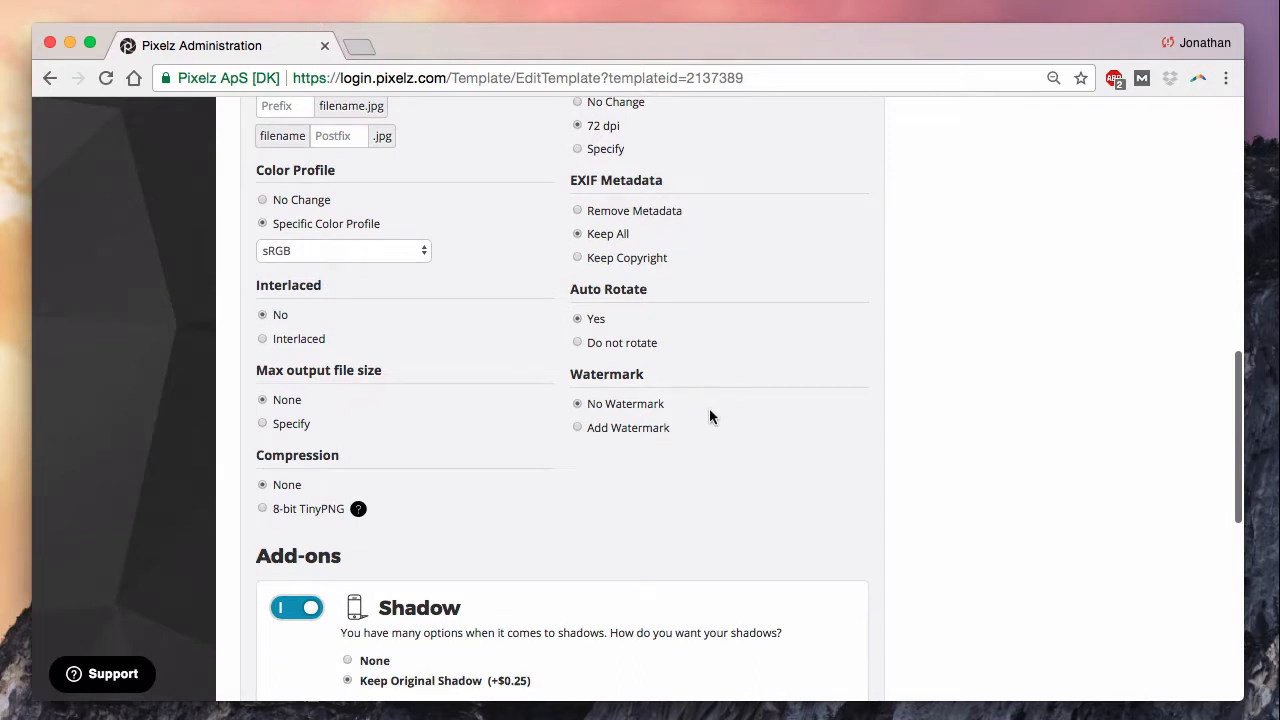
scroll(710, 410, down, 1)
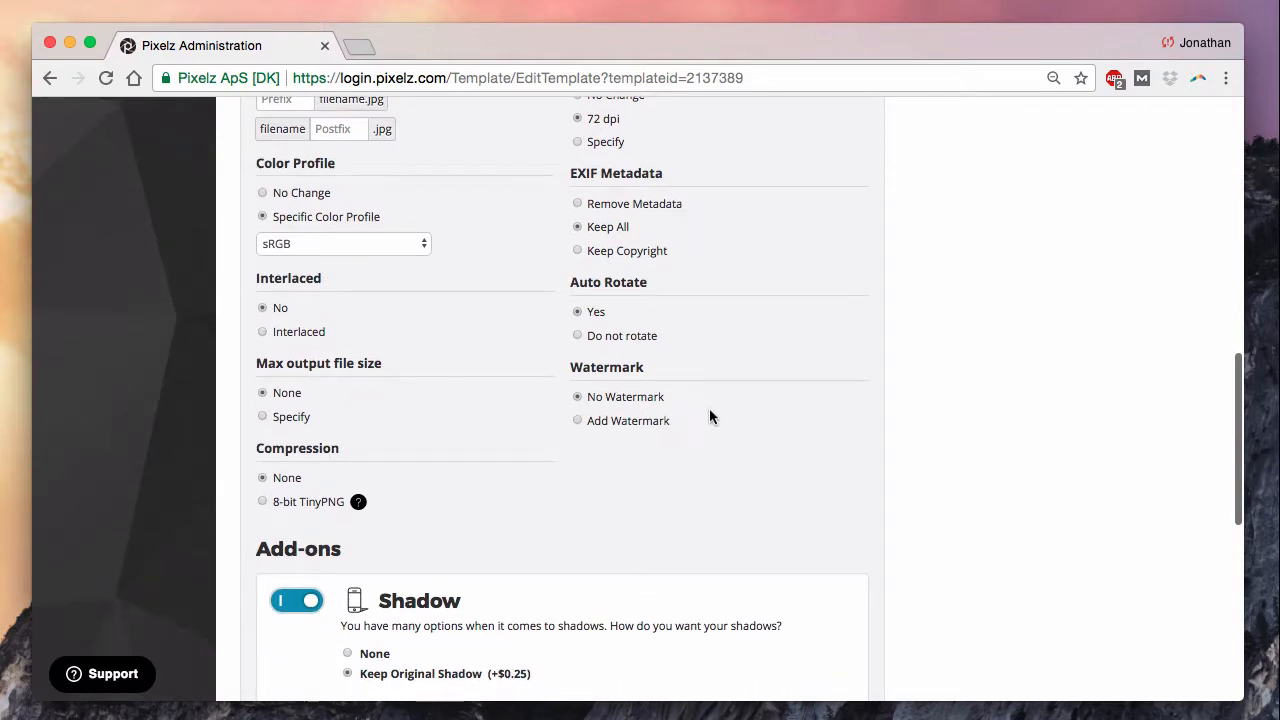
click(578, 420)
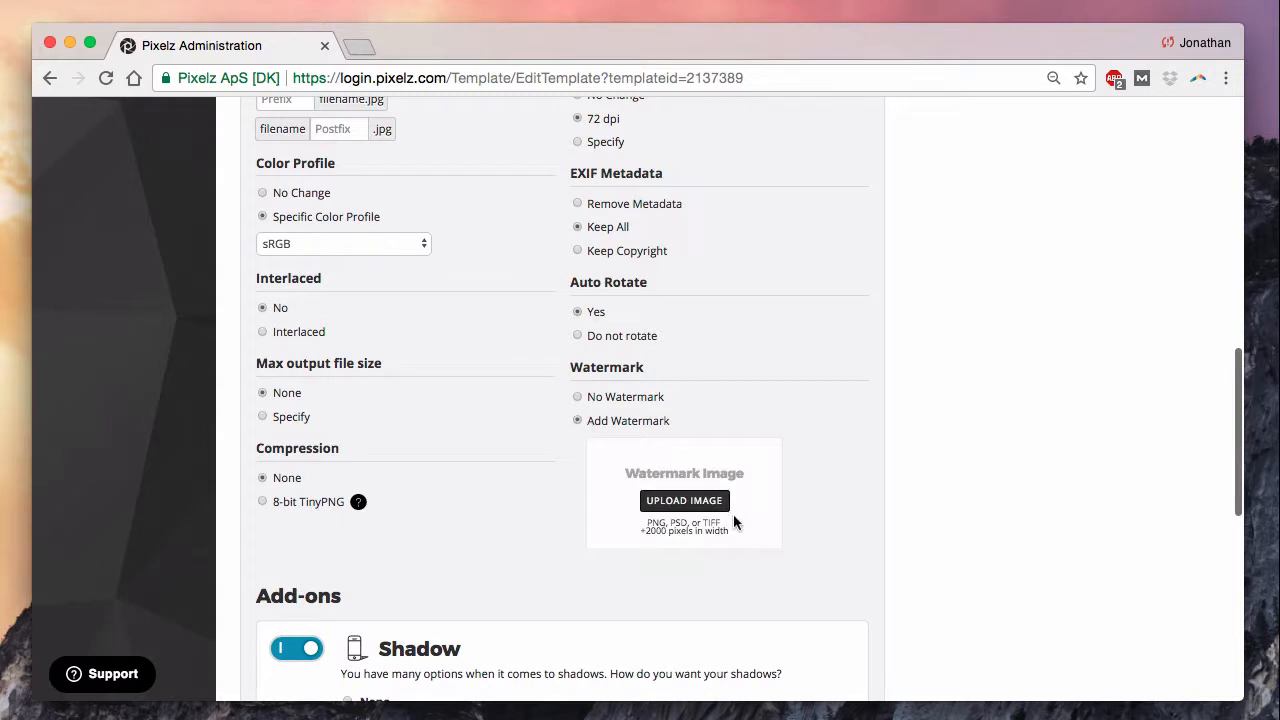
click(578, 398)
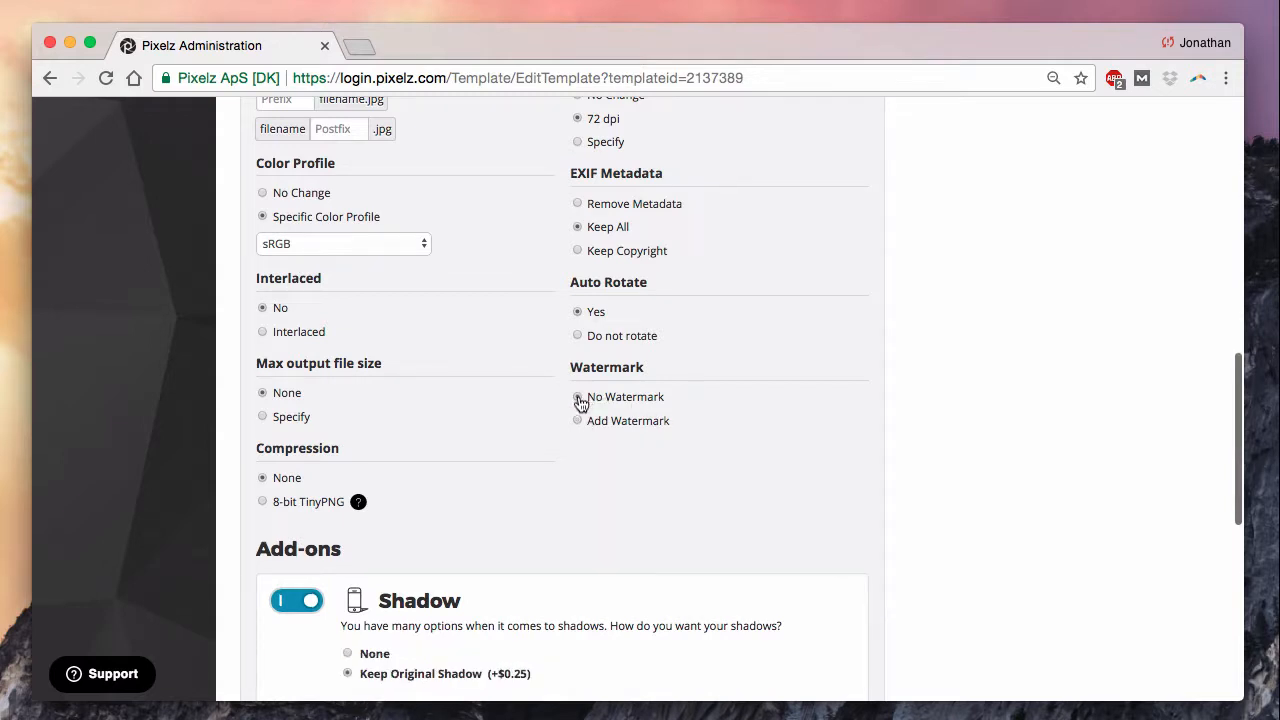
scroll(735, 441, up, 3)
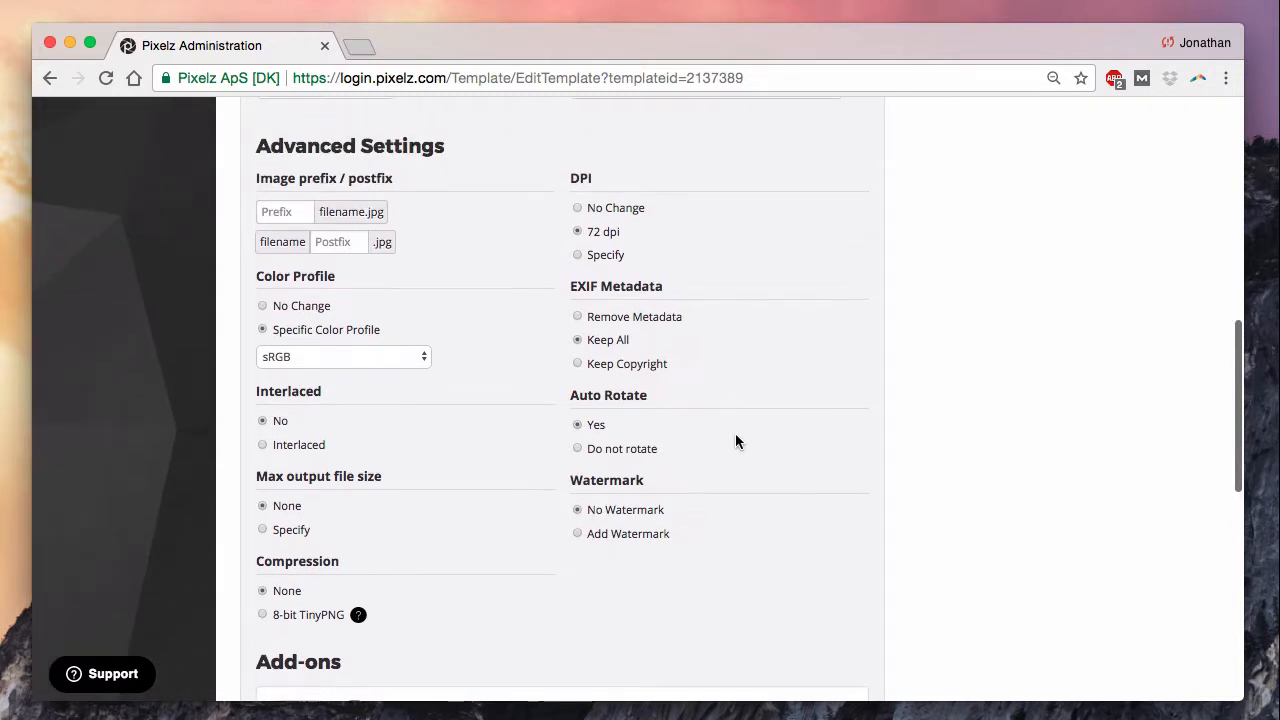
Set the Shadow add-on to None and turn it back on with Keep Original Shadow
scroll(735, 441, down, 5)
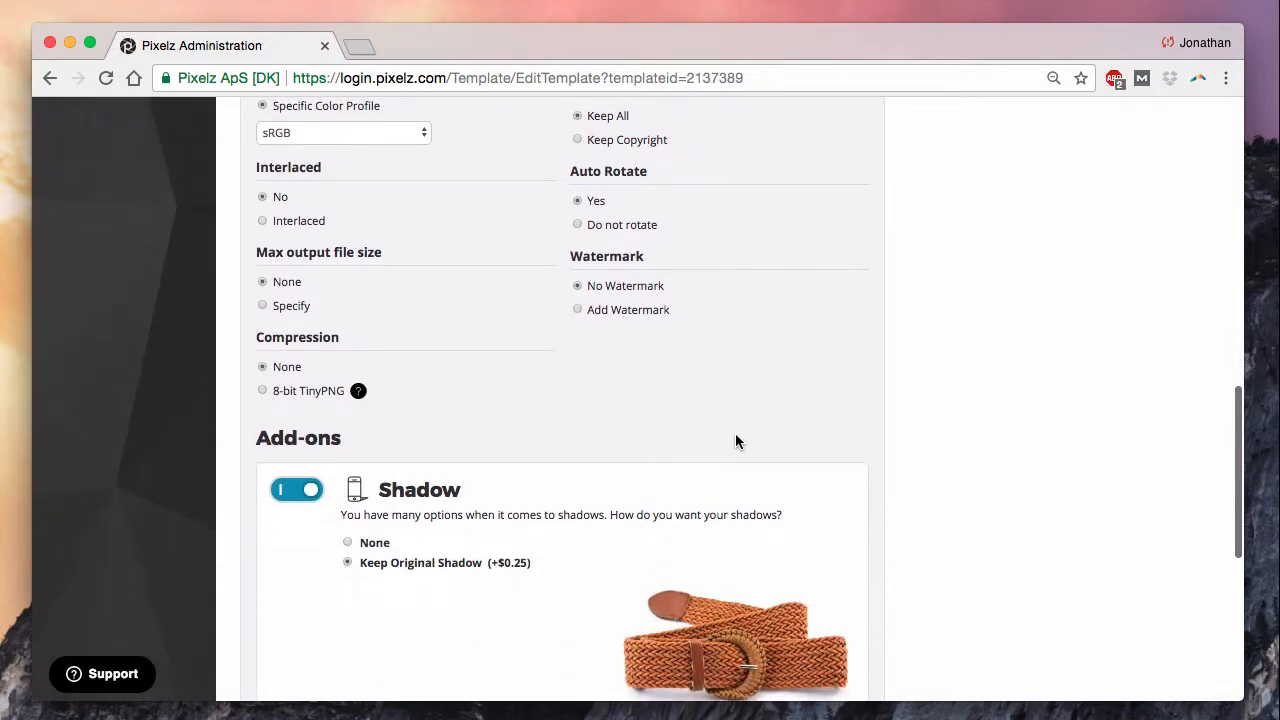
scroll(528, 427, down, 3)
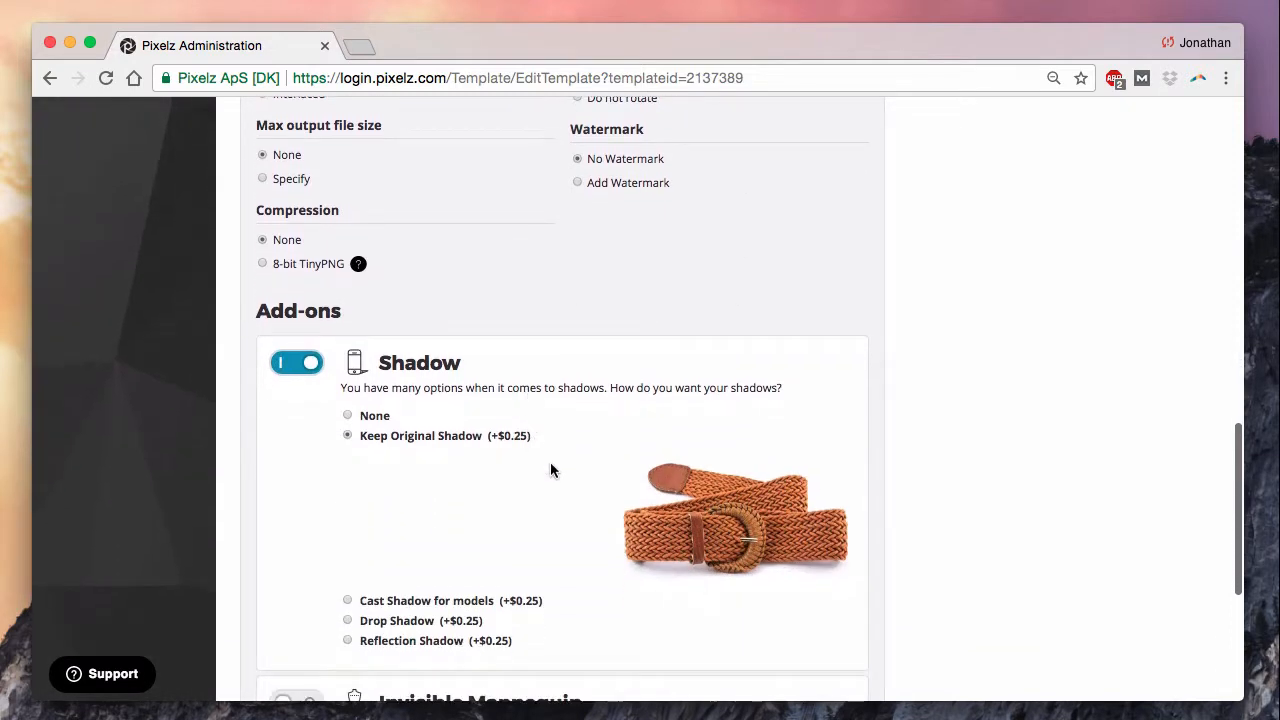
scroll(550, 468, down, 1)
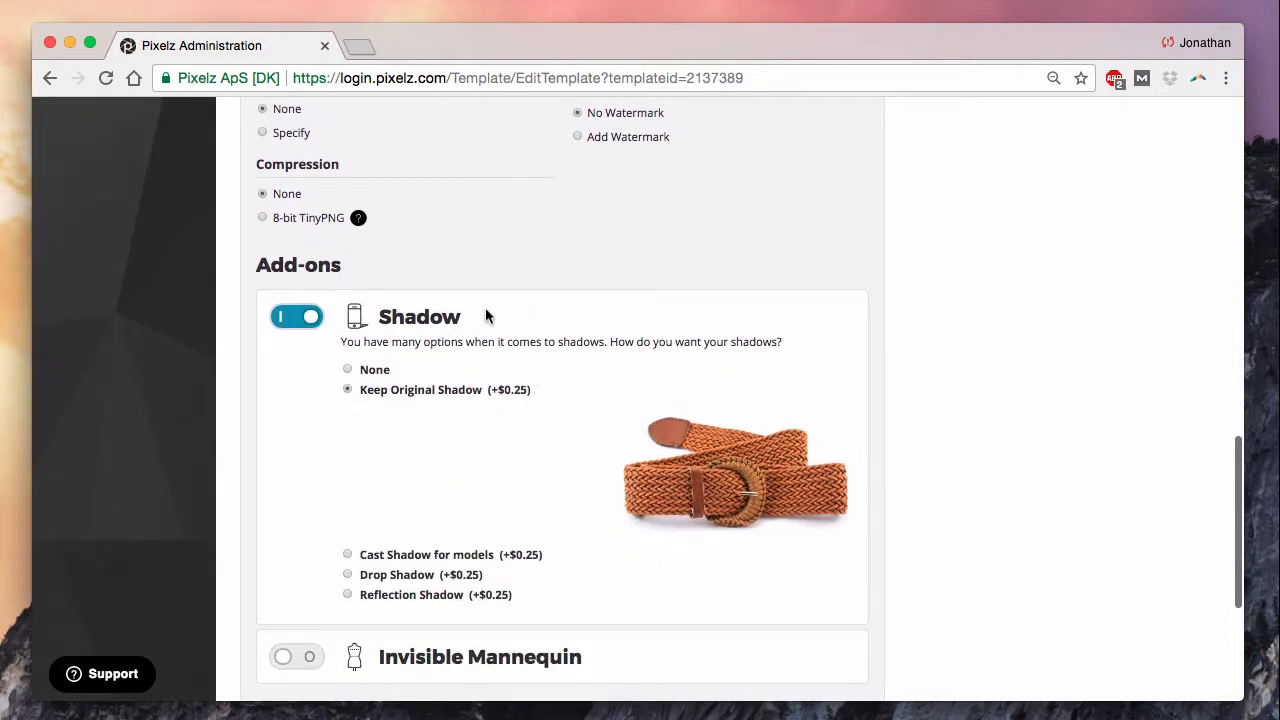
click(348, 372)
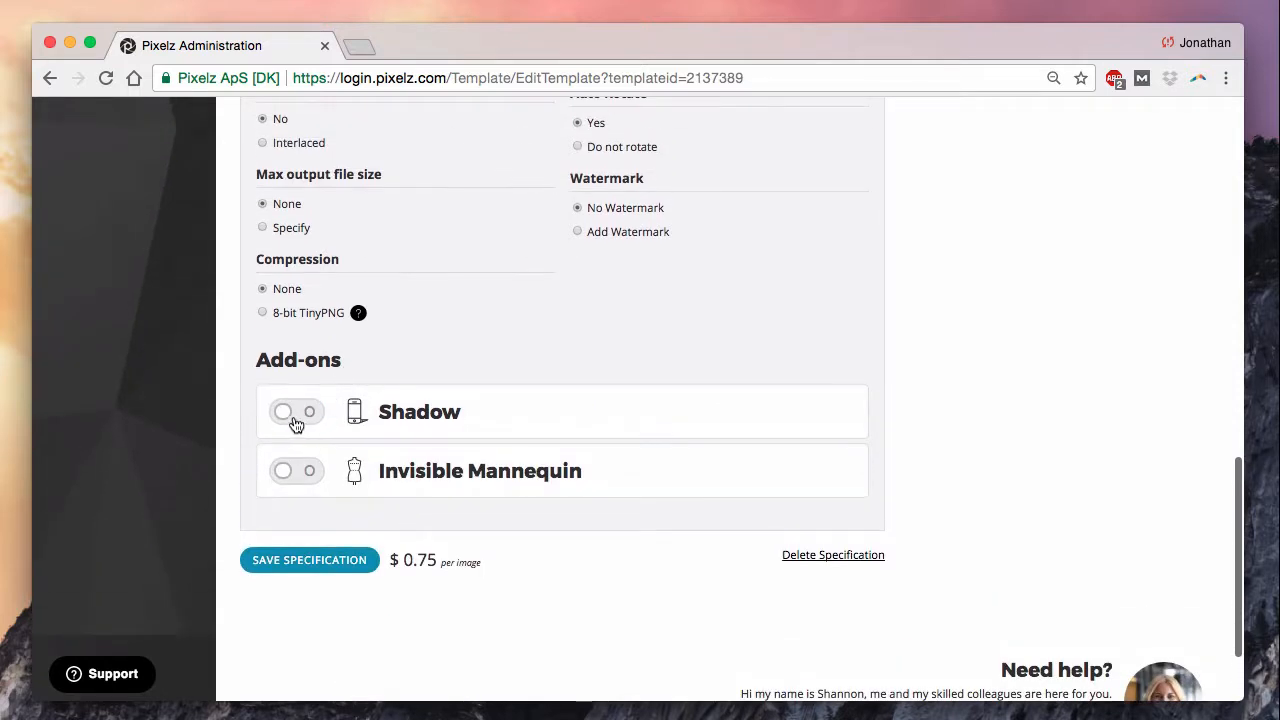
click(288, 416)
scroll(511, 411, down, 1)
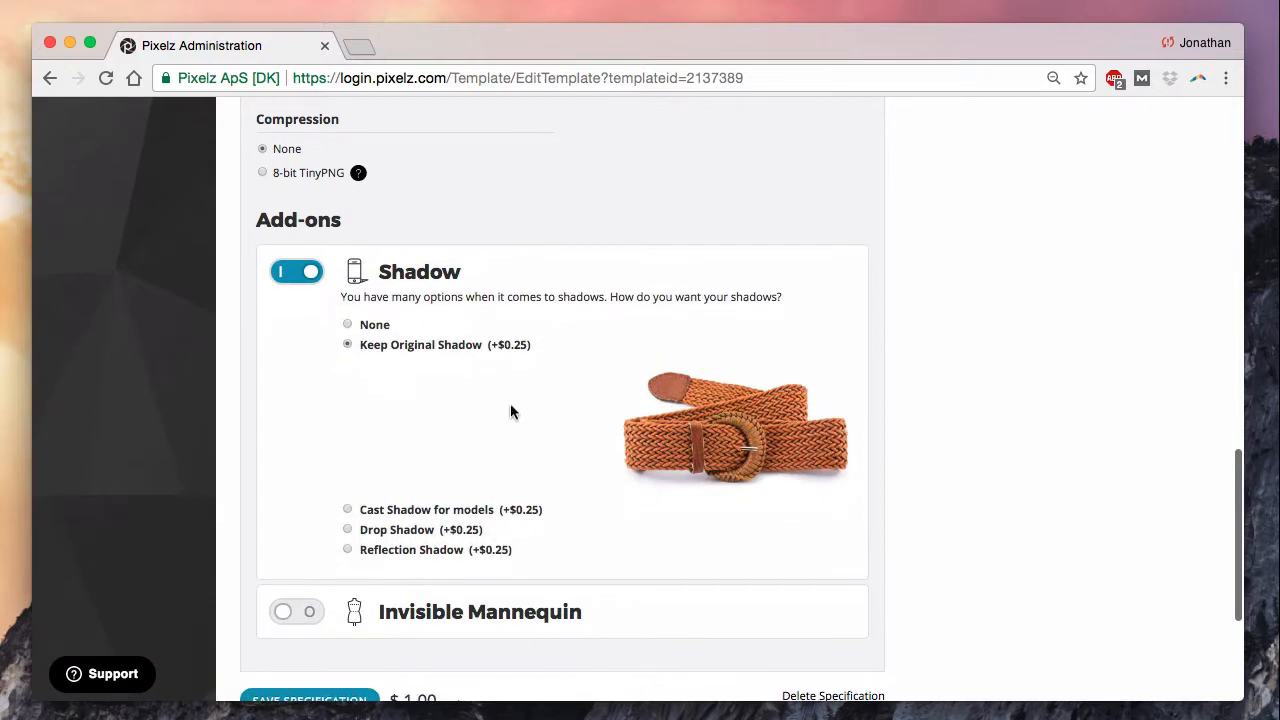
scroll(523, 412, down, 1)
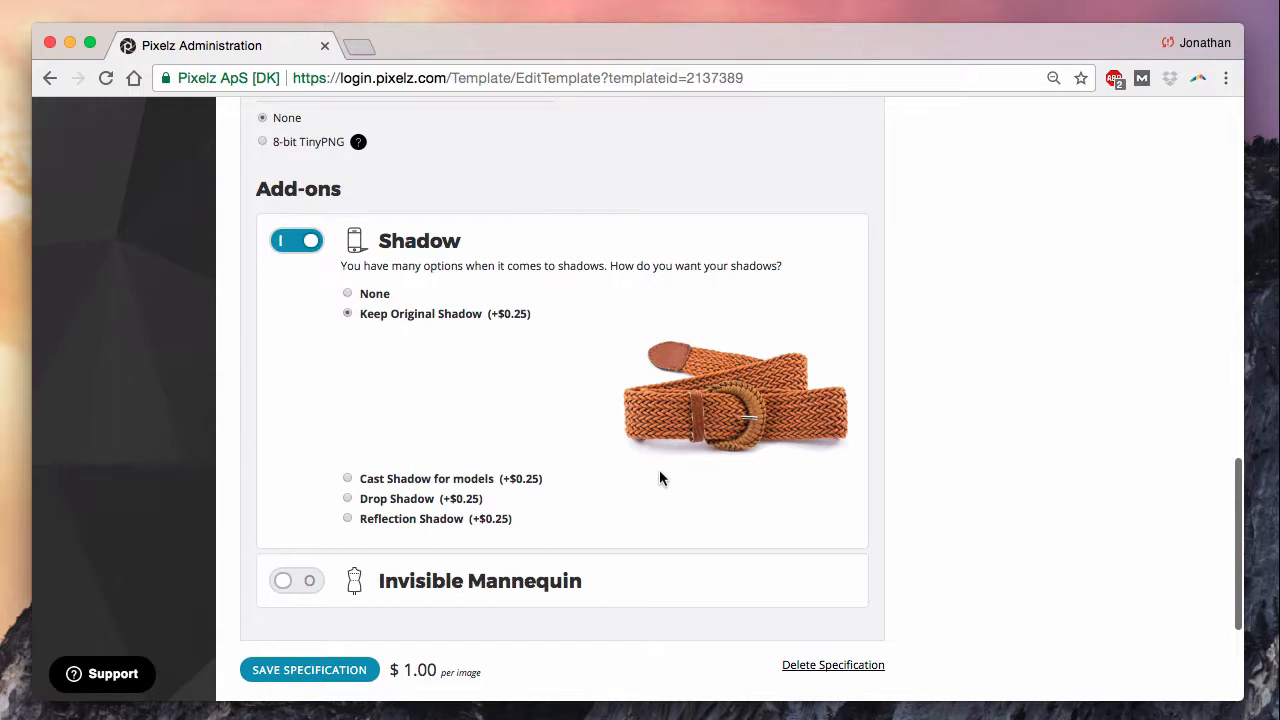
Select Drop Shadow for the Shadow add-on and look at its sharpness, opacity, distance and light angle controls
scroll(659, 469, down, 2)
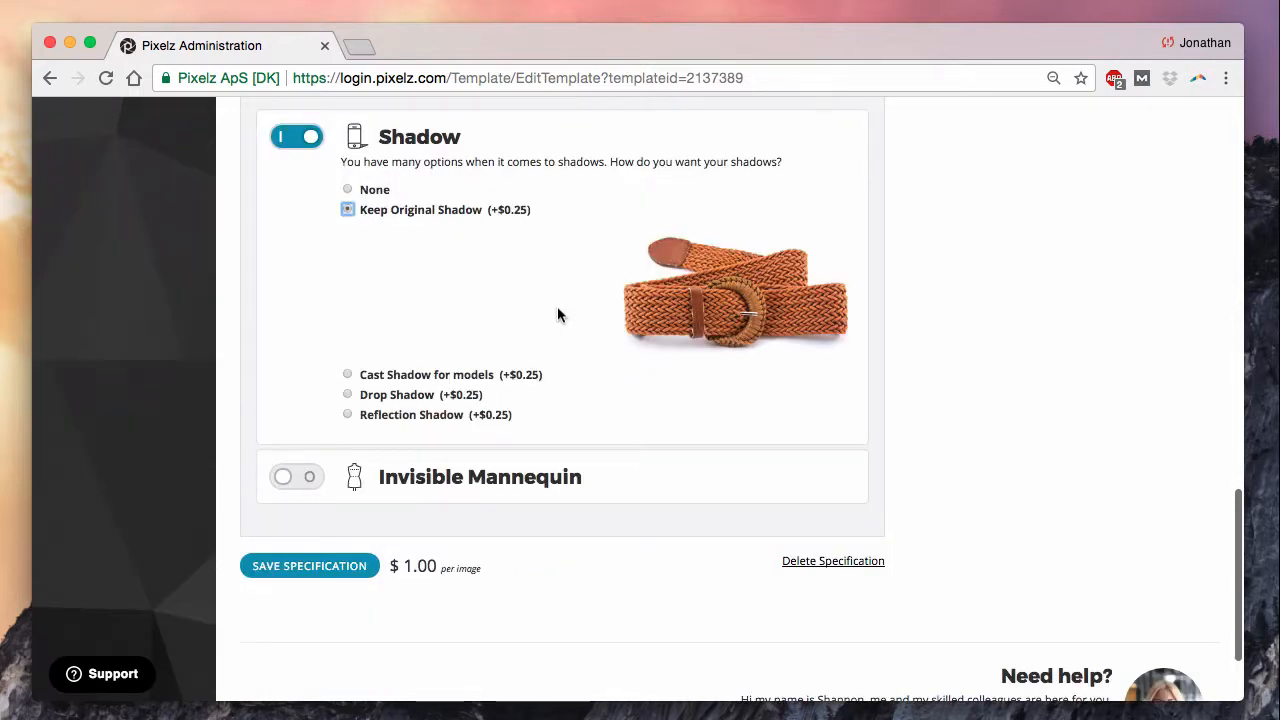
scroll(557, 316, down, 1)
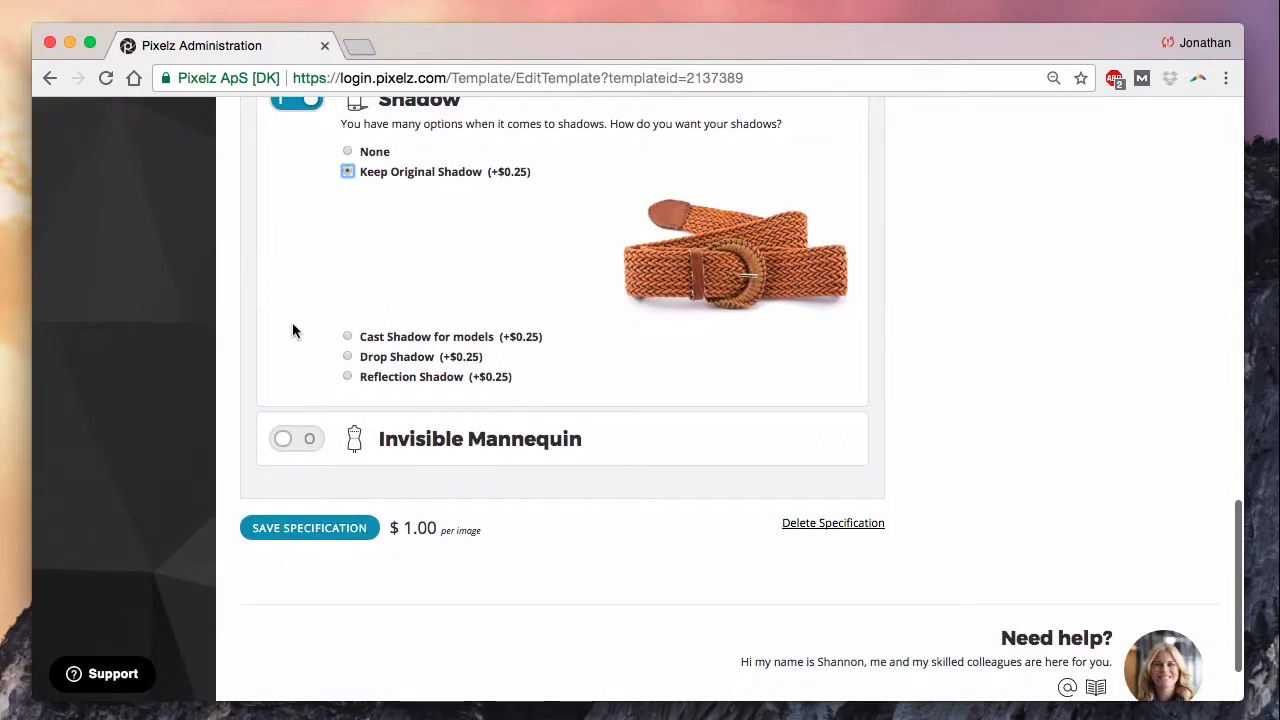
scroll(292, 322, down, 1)
click(347, 312)
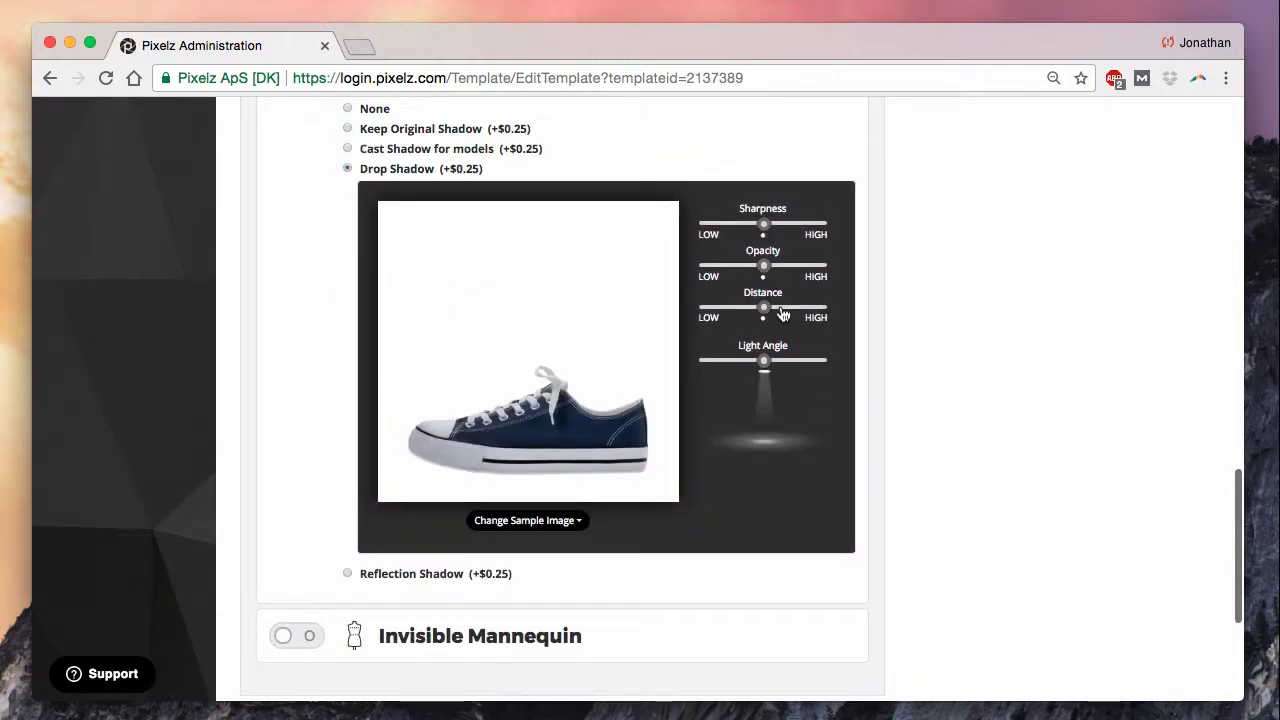
click(805, 238)
Select Reflection Shadow for the Shadow add-on and preview it on the T-shirt sample image
click(347, 573)
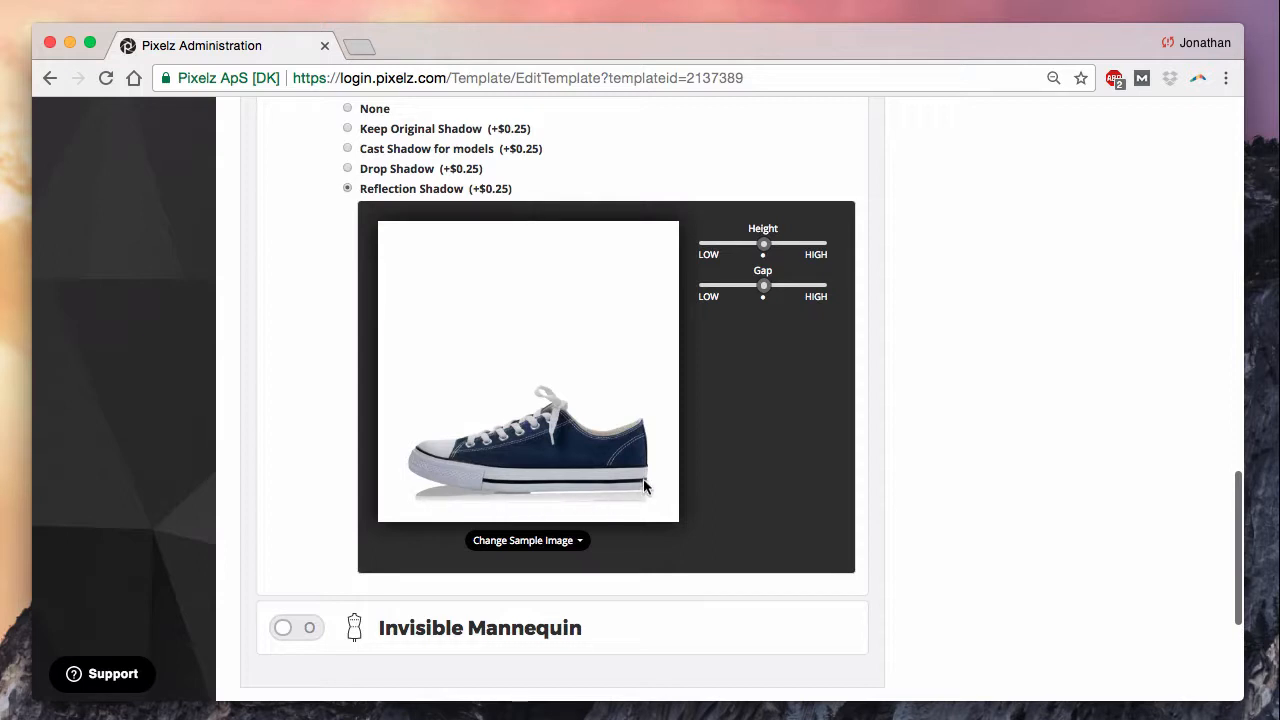
click(579, 541)
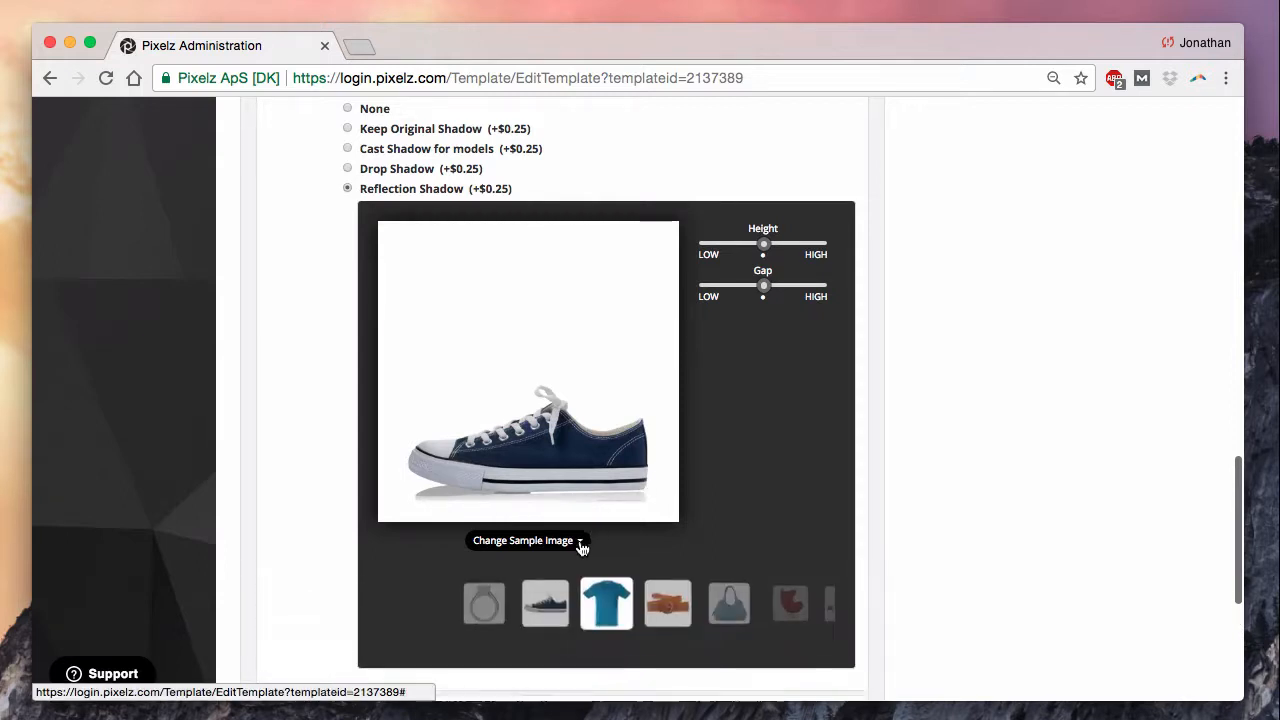
click(604, 605)
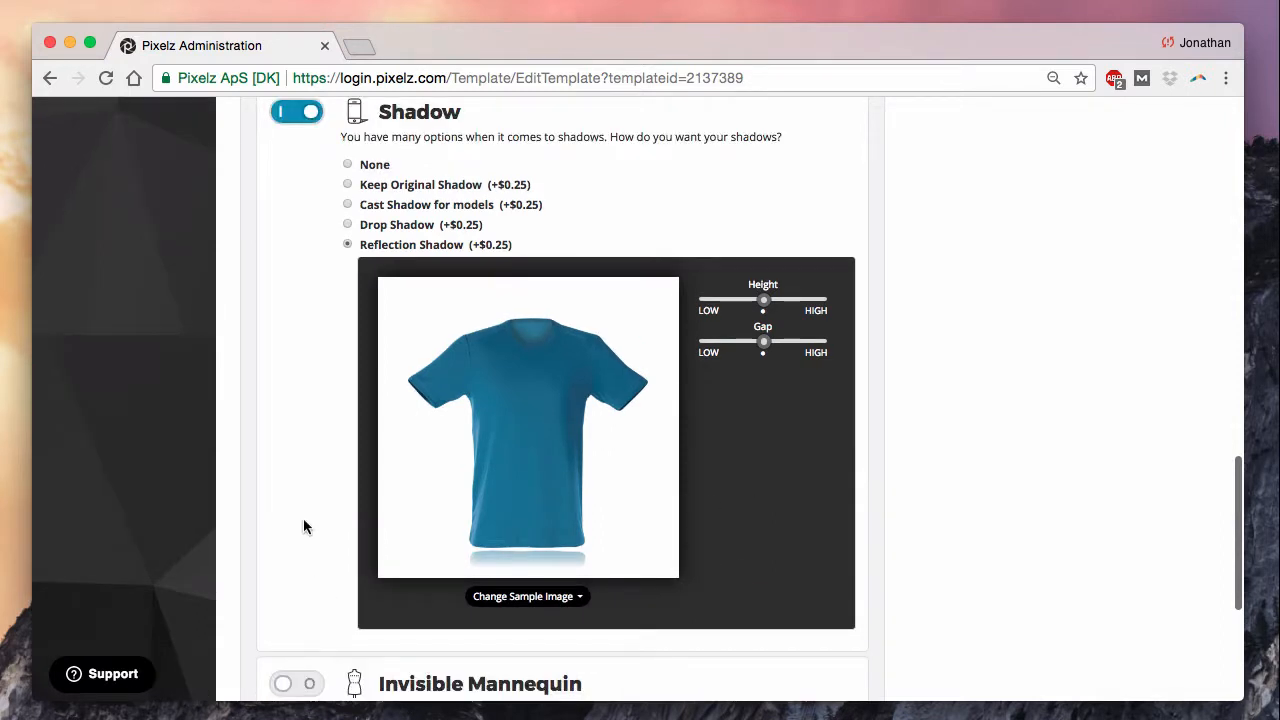
Enable the Invisible Mannequin add-on with the 3D option and the Clipping Path add-on with the hand drawn clipping path
scroll(304, 526, up, 2)
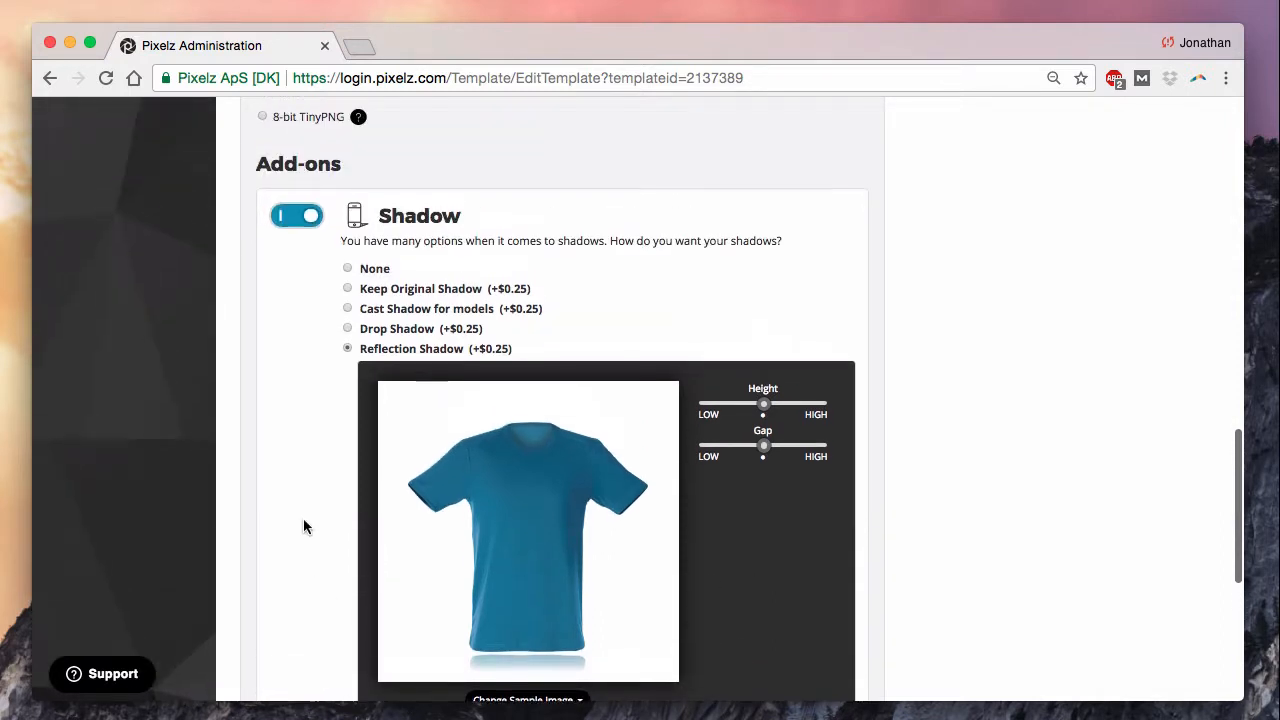
scroll(304, 526, down, 4)
click(285, 581)
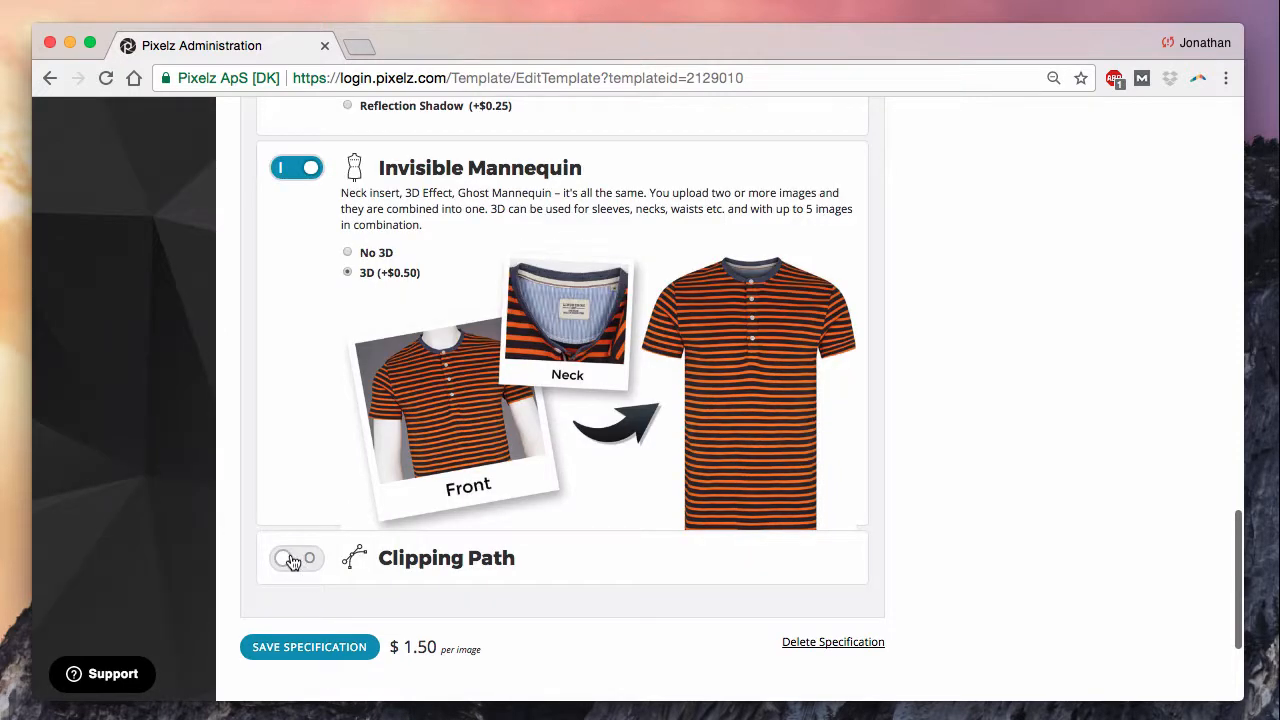
click(291, 559)
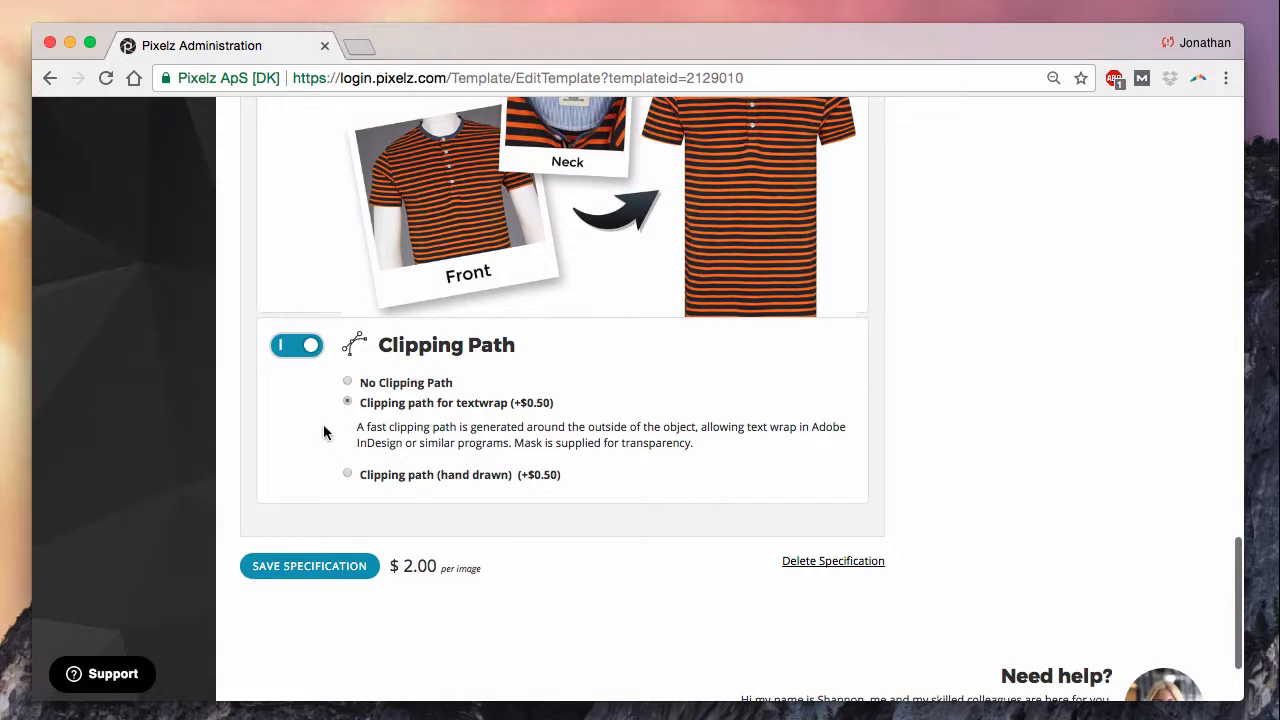
click(347, 473)
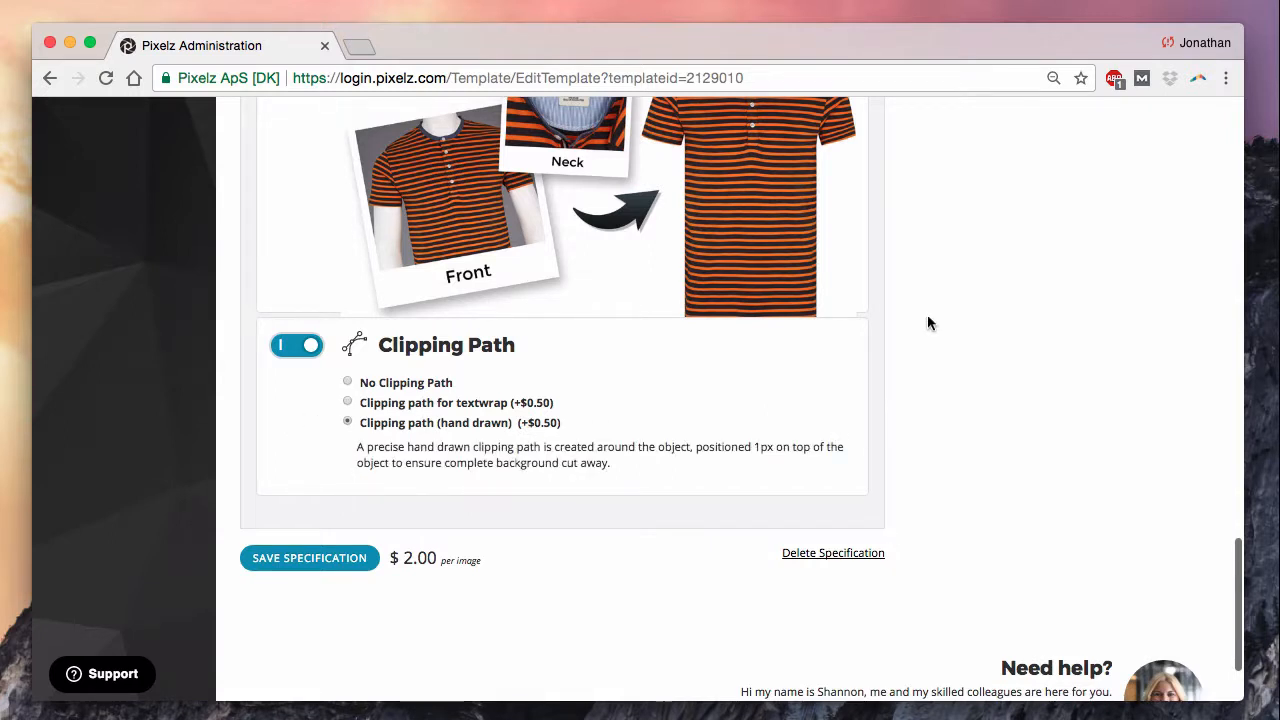
Review the selected add-ons and price per image, and save the specification
scroll(908, 304, up, 3)
scroll(908, 304, down, 1)
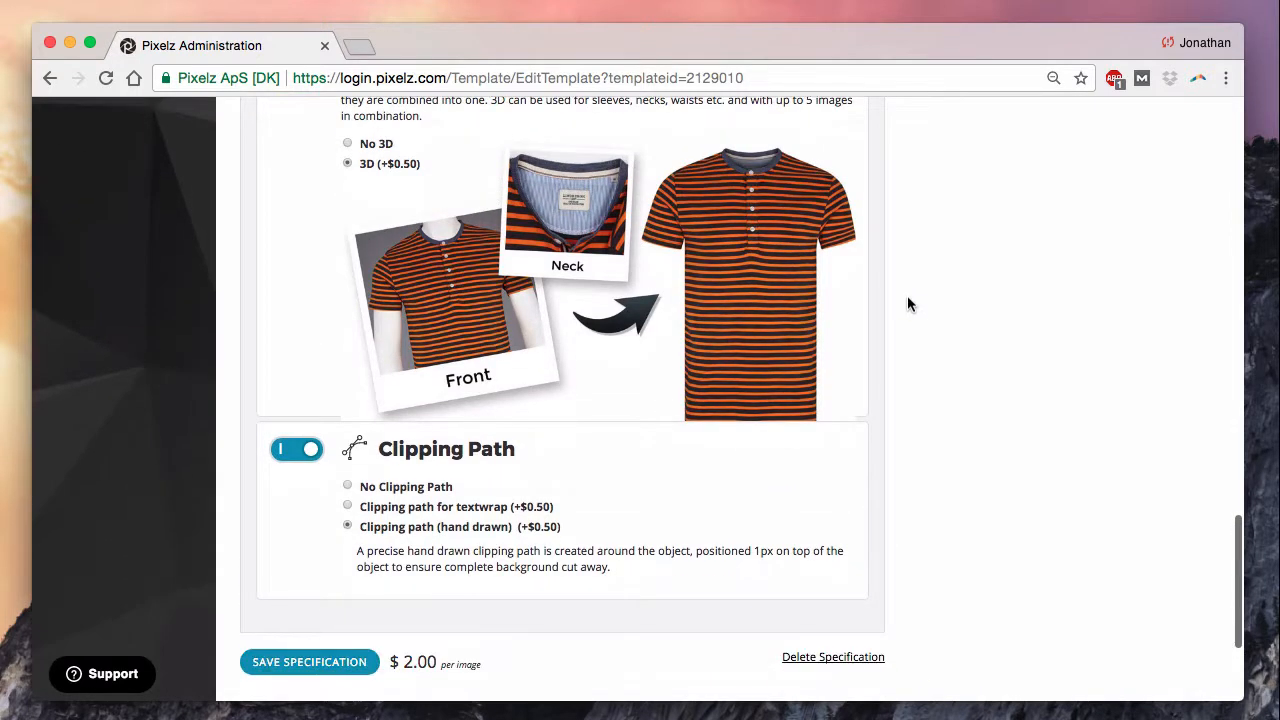
scroll(907, 295, down, 1)
scroll(576, 578, down, 1)
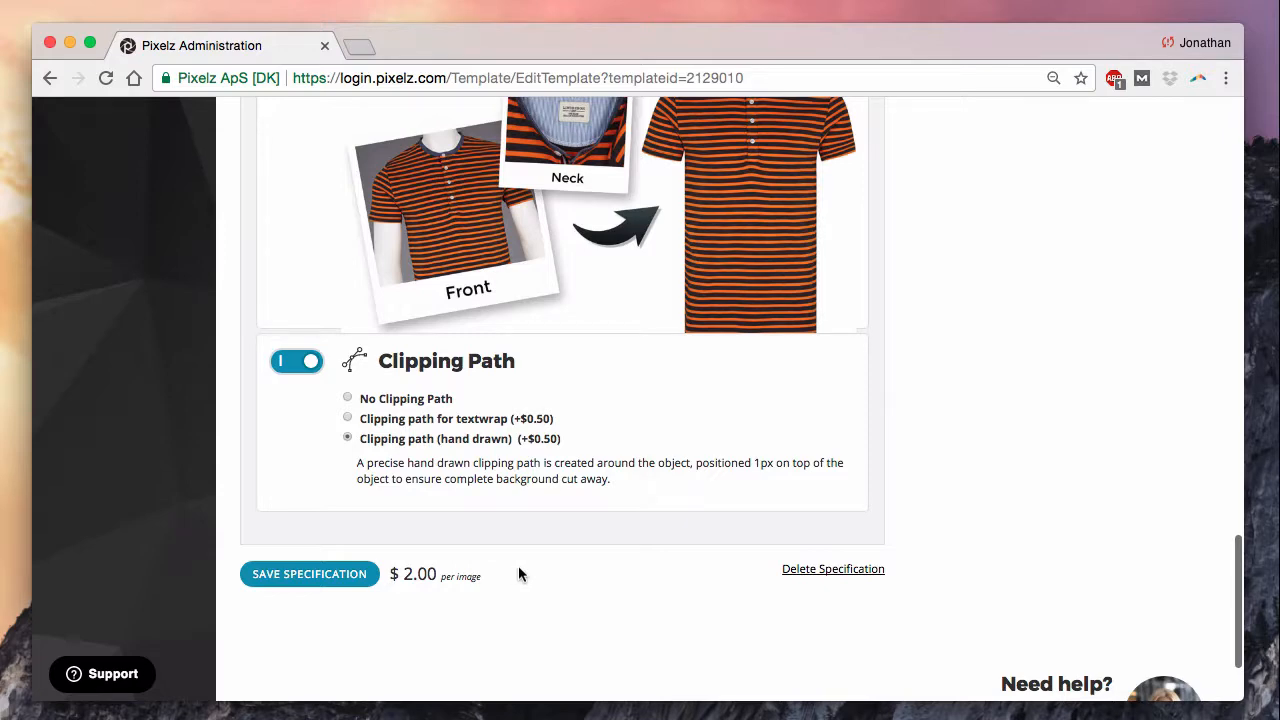
scroll(603, 508, up, 5)
scroll(603, 508, down, 4)
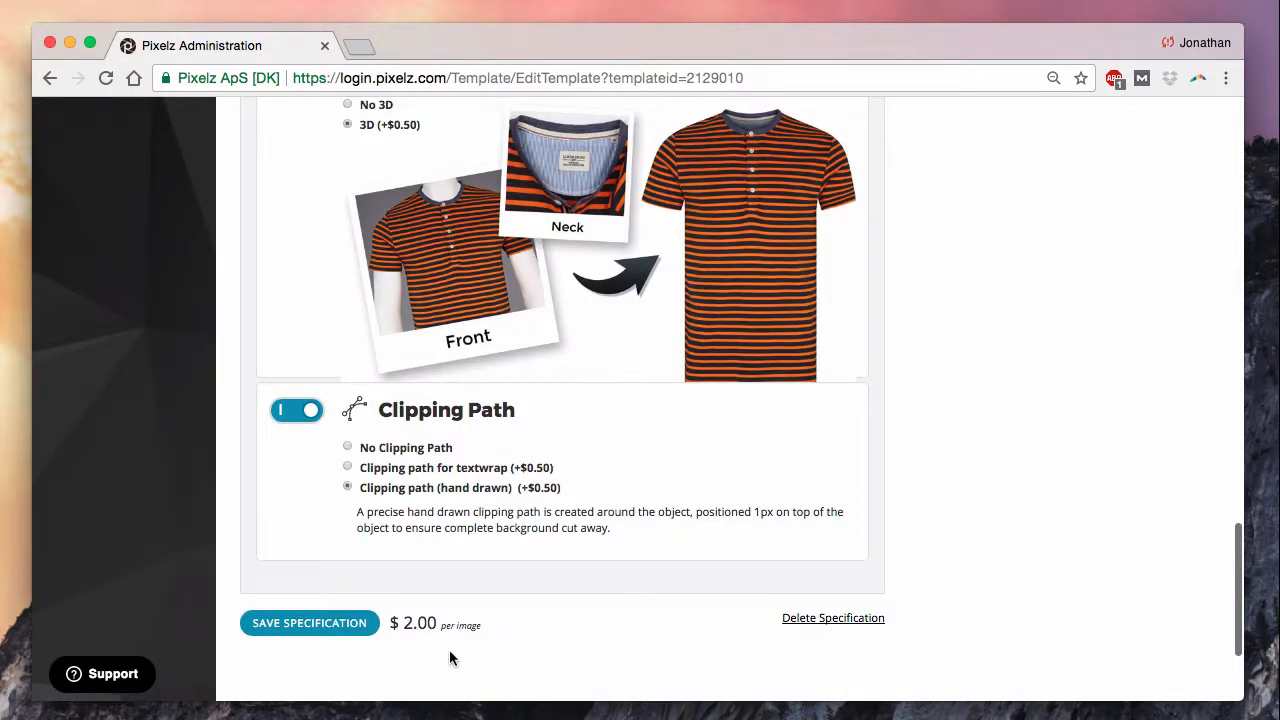
click(323, 624)
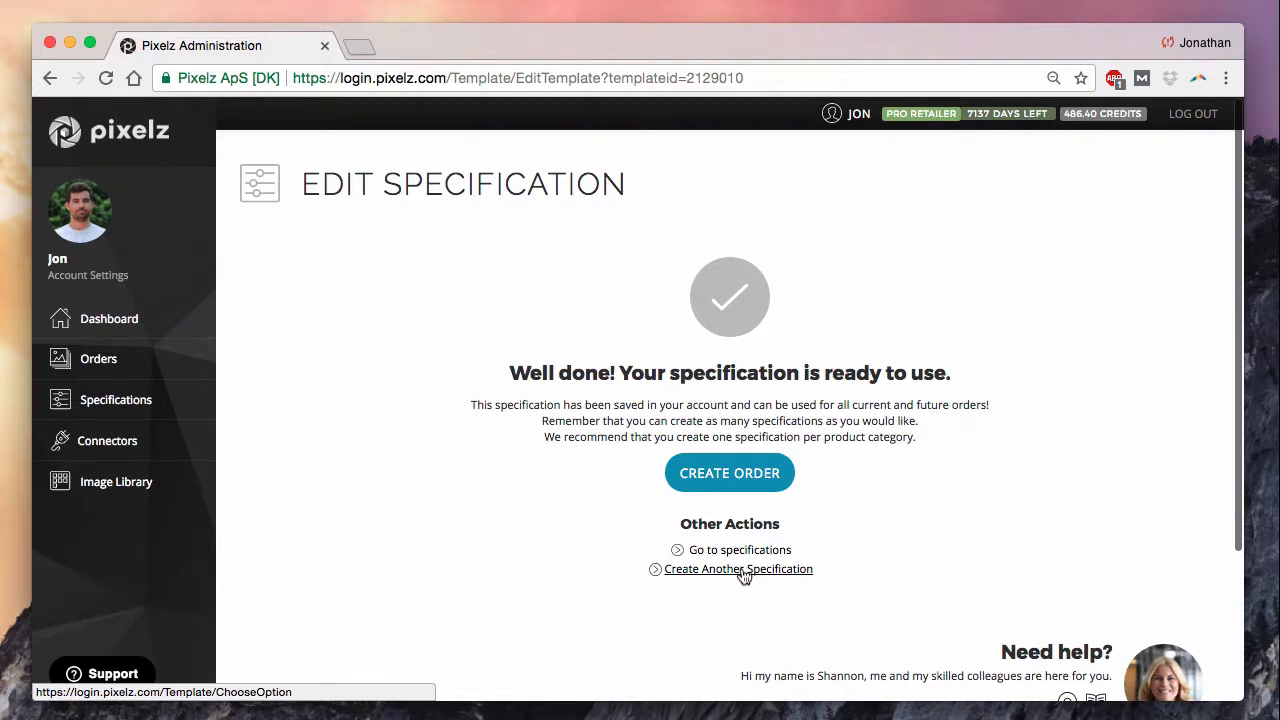
scroll(933, 576, down, 1)
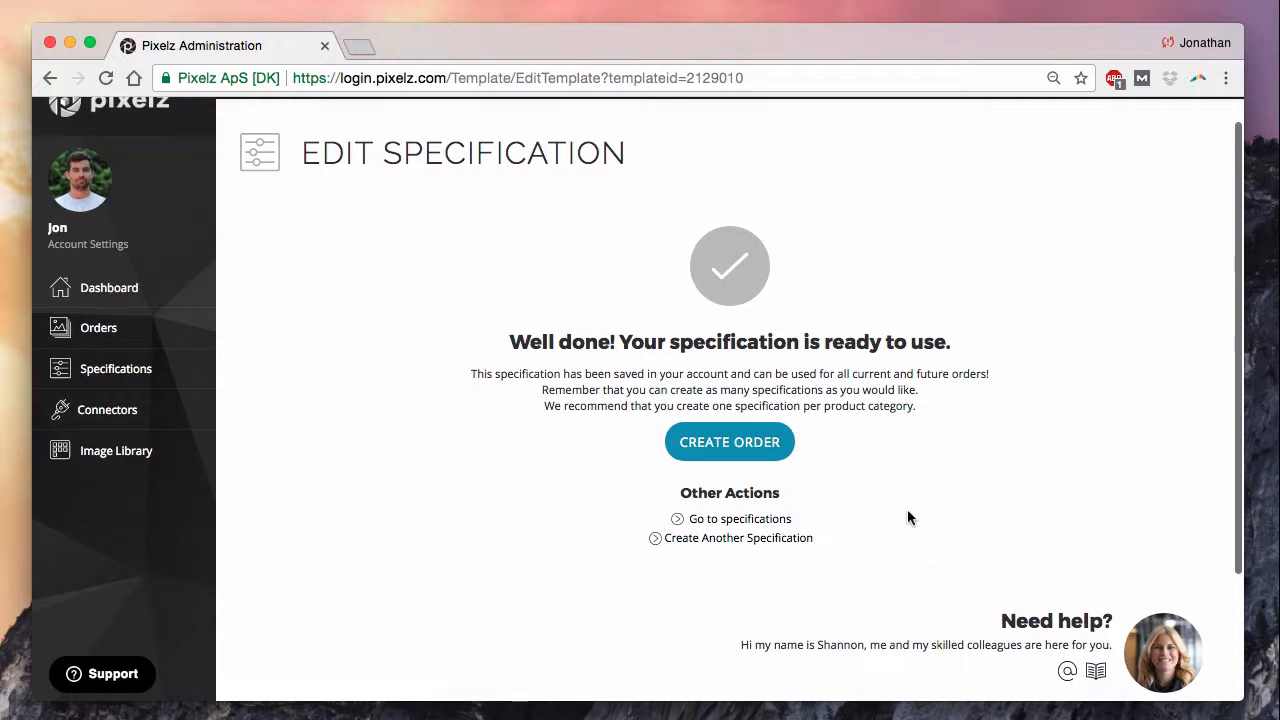
scroll(892, 548, down, 1)
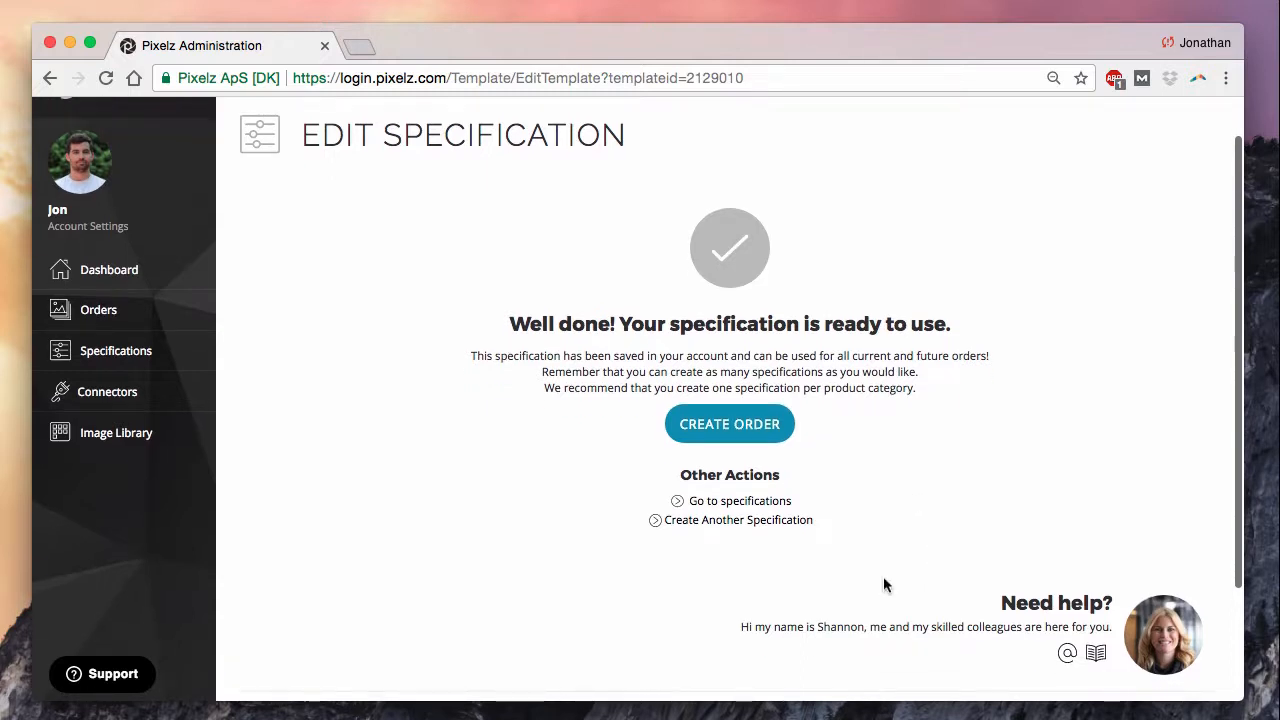